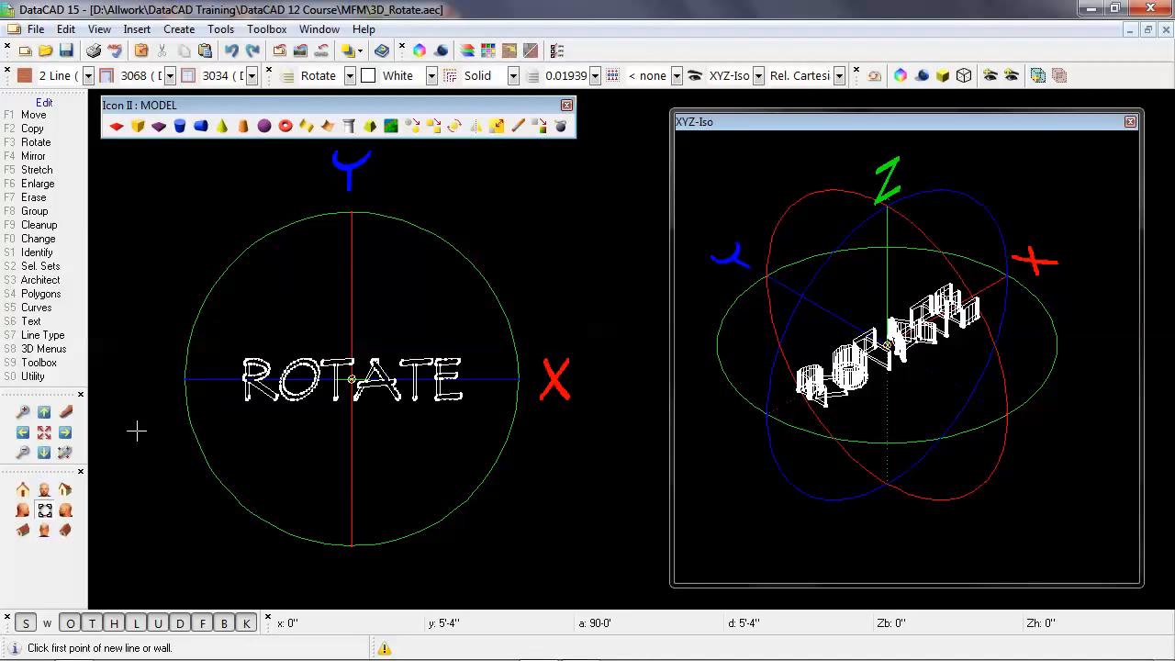
- Rotate the ROTATE symbol in plan about the axes' intersection in 5° increments until it lies along the Y-axis, and undo the rotation
key(F3)
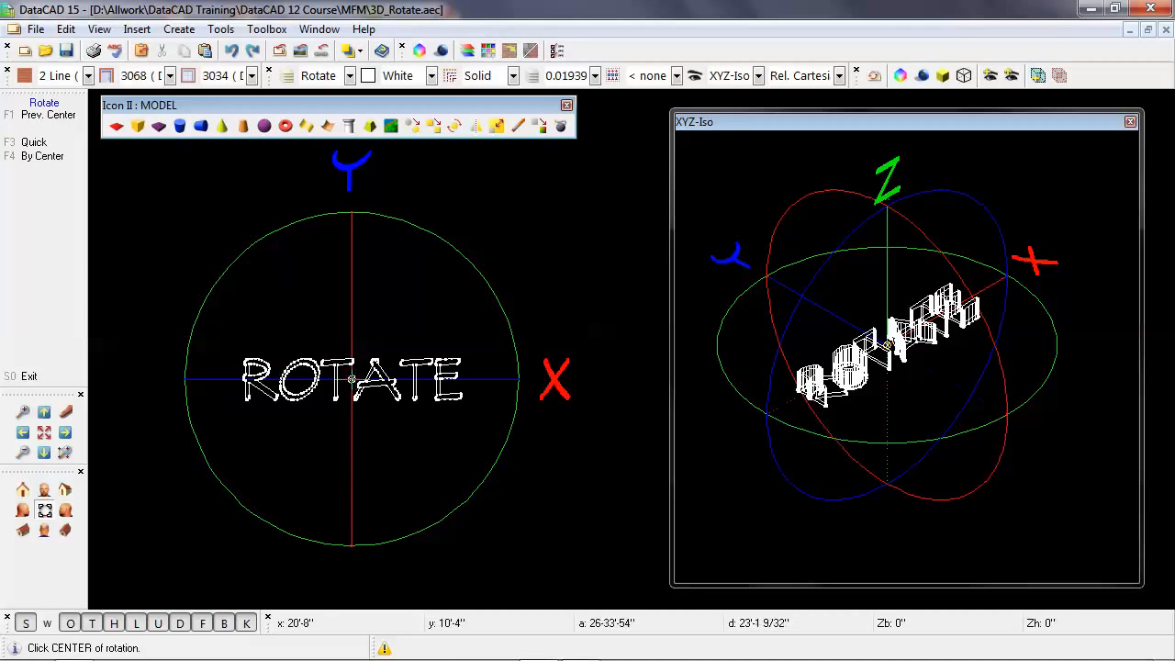
click(352, 379)
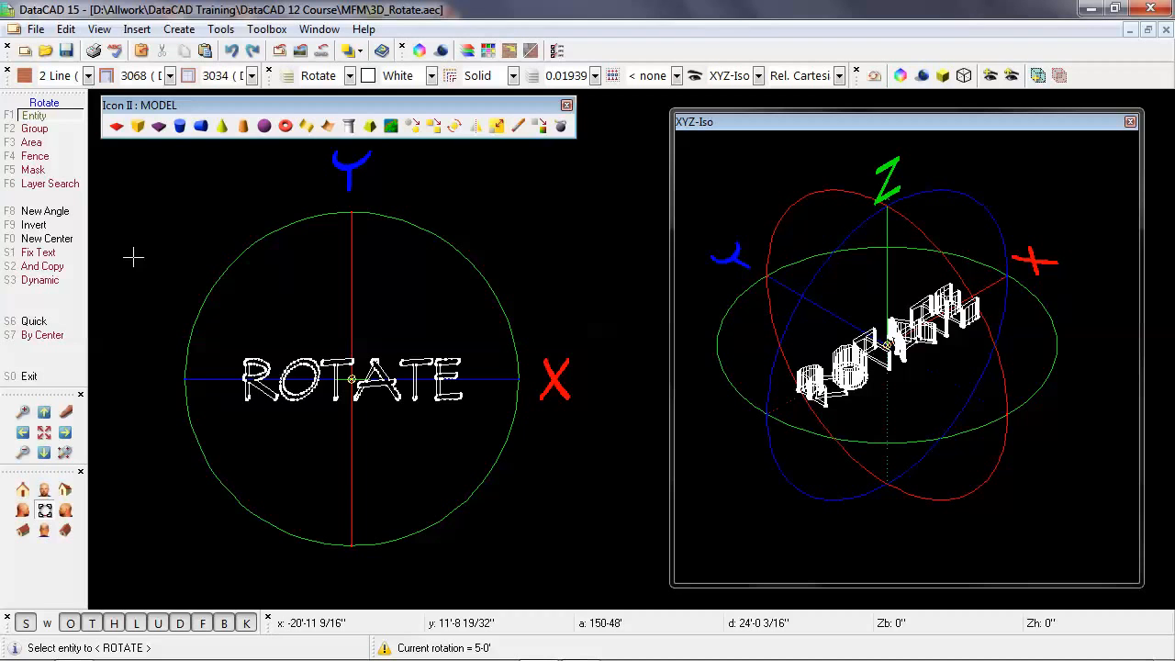
click(350, 374)
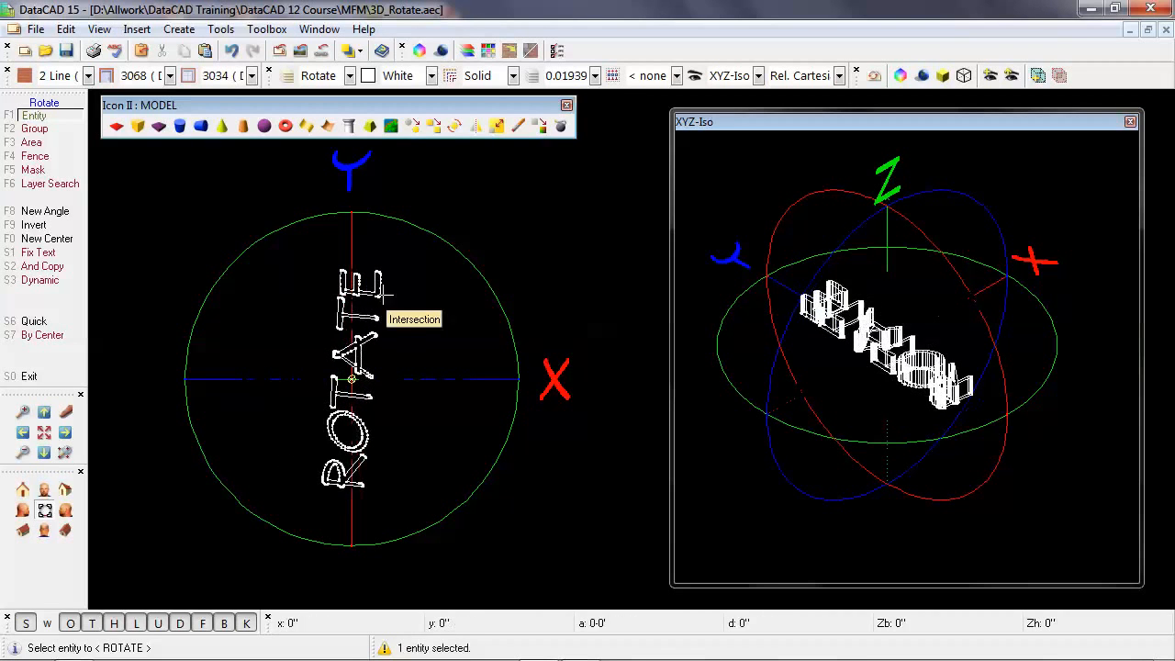
click(382, 295)
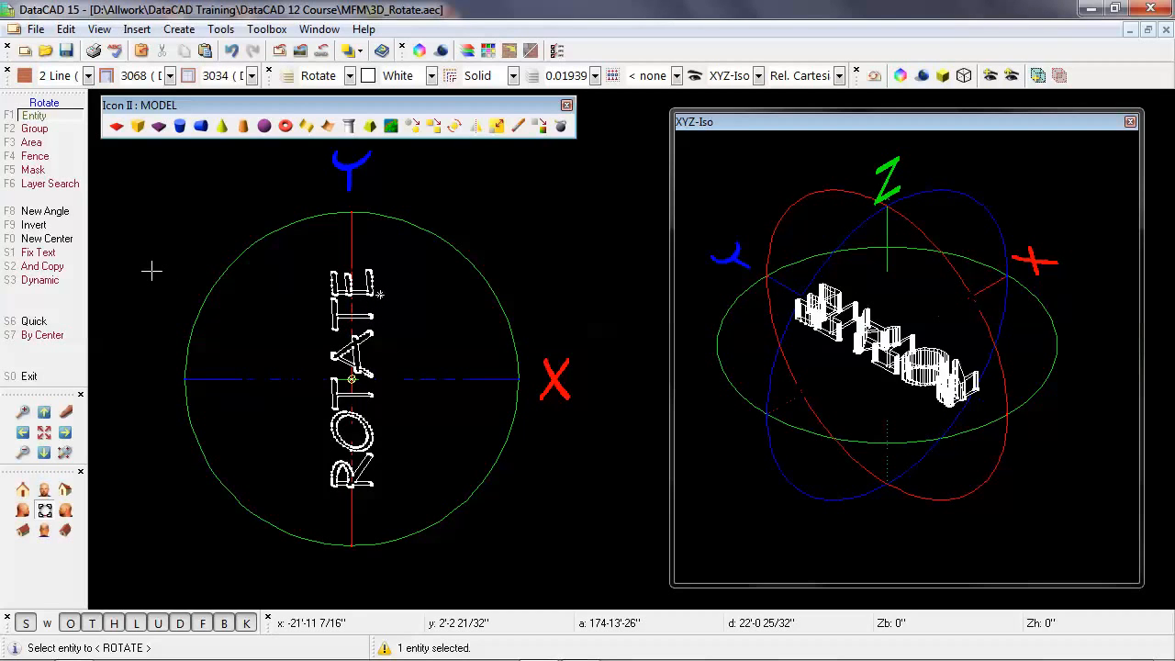
key(ctrl+z)
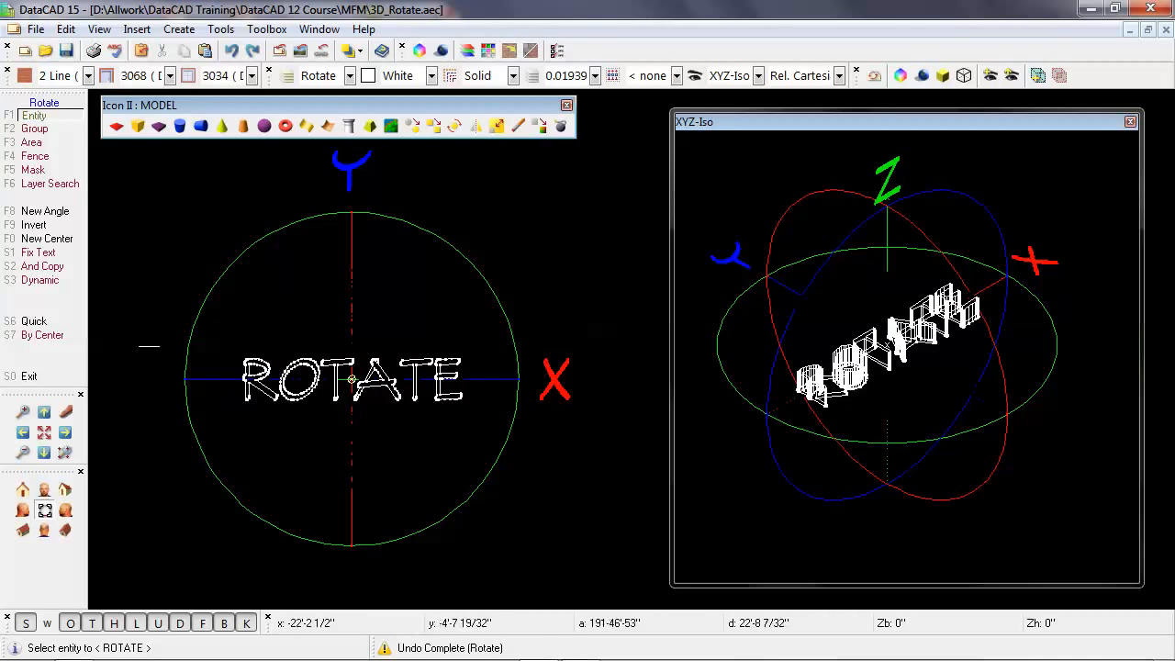
right_click(154, 437)
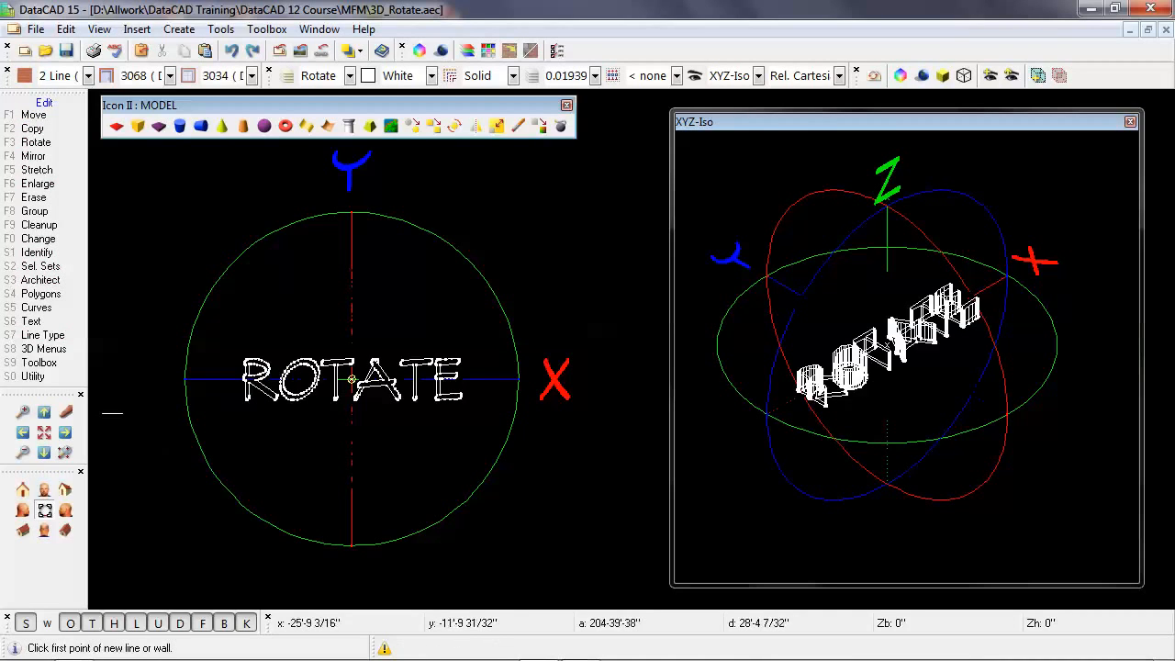
- Set up a 3D Rotate about the Z-axis, centred on the axes' intersection with a center Z-coordinate of 0
click(77, 355)
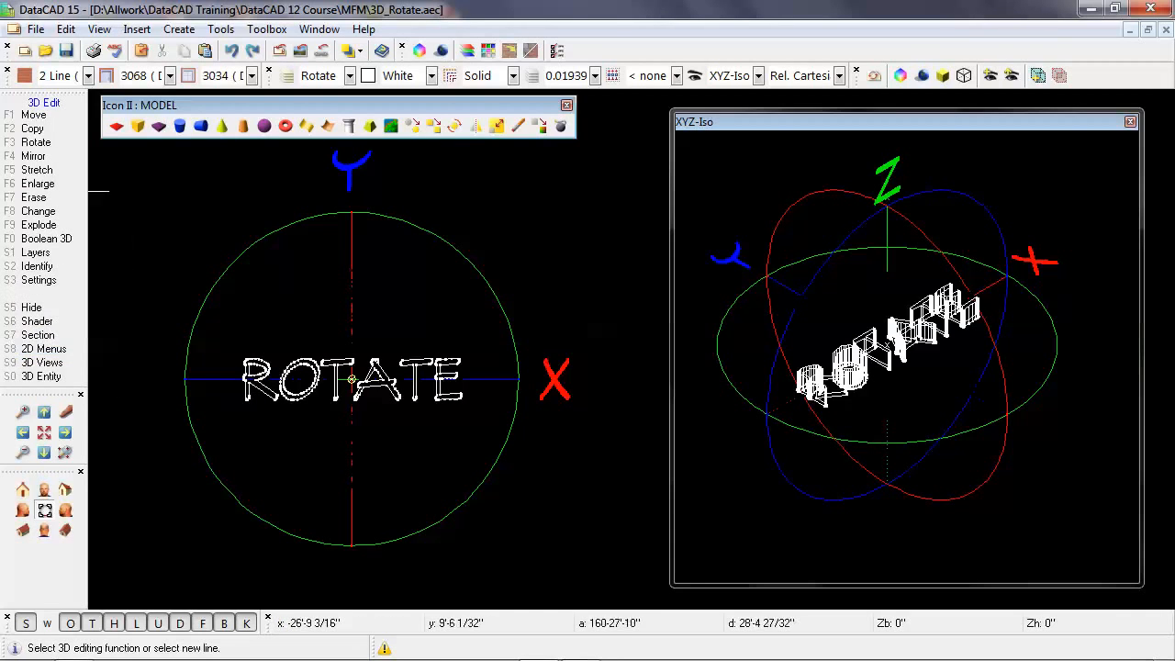
click(57, 143)
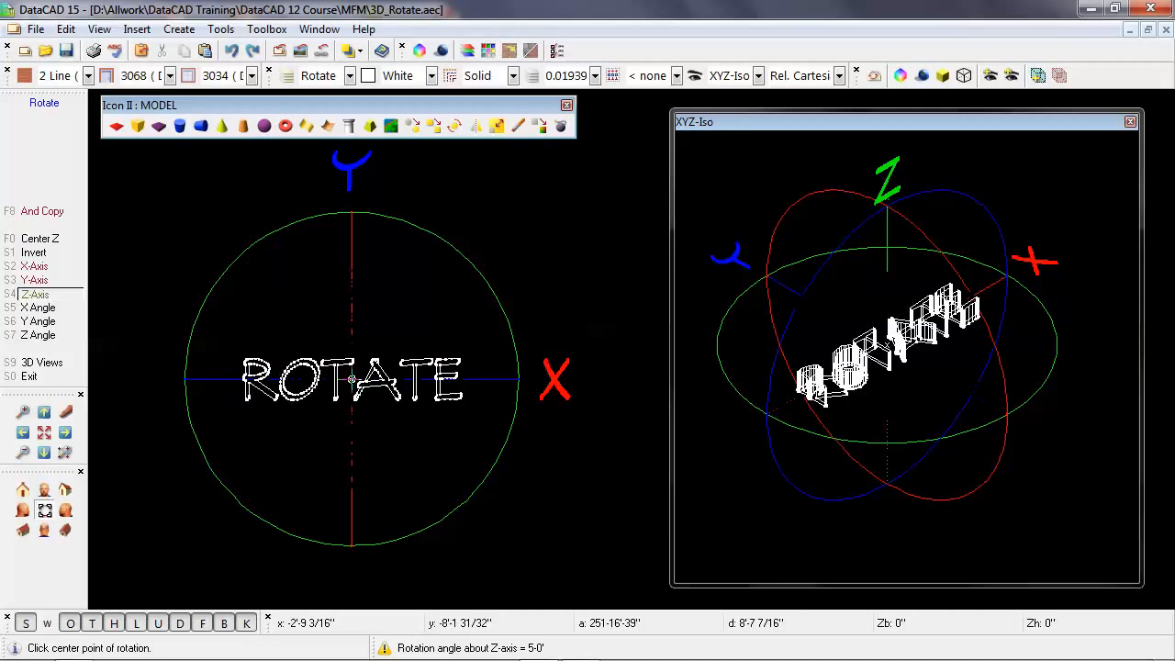
click(351, 378)
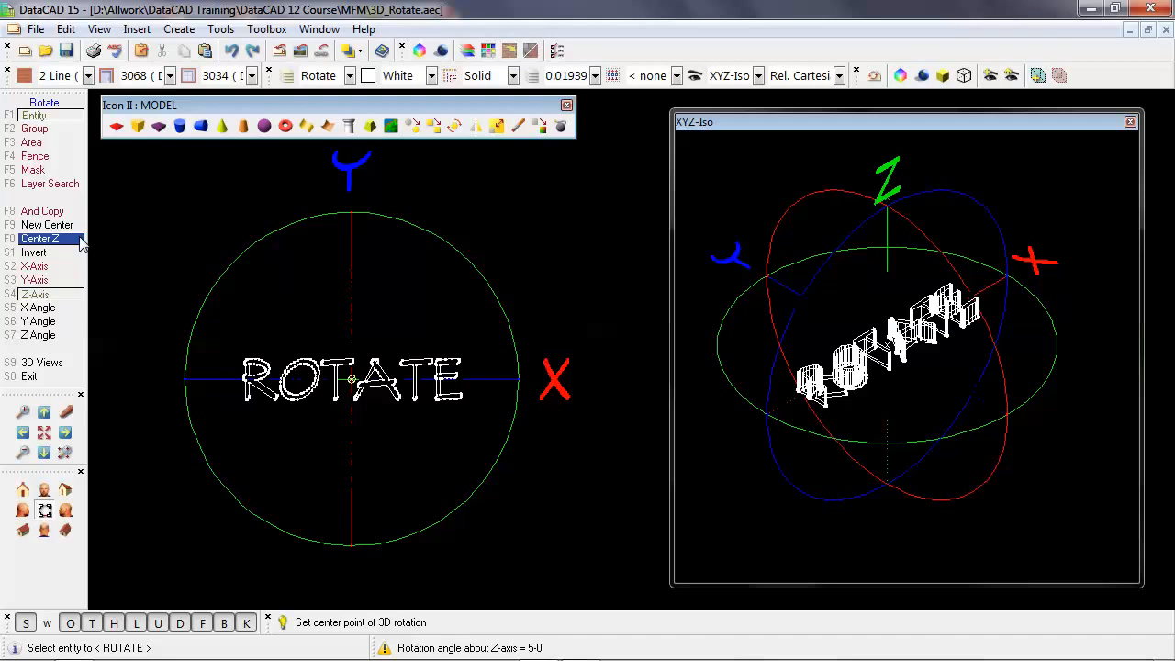
click(42, 239)
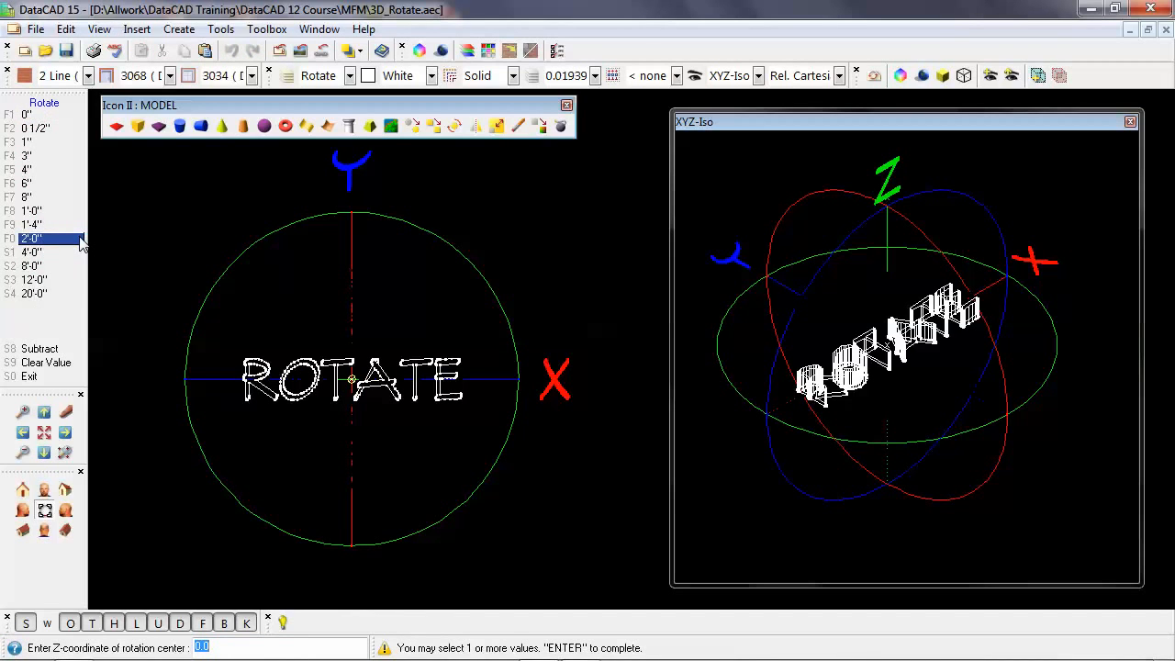
key(Return)
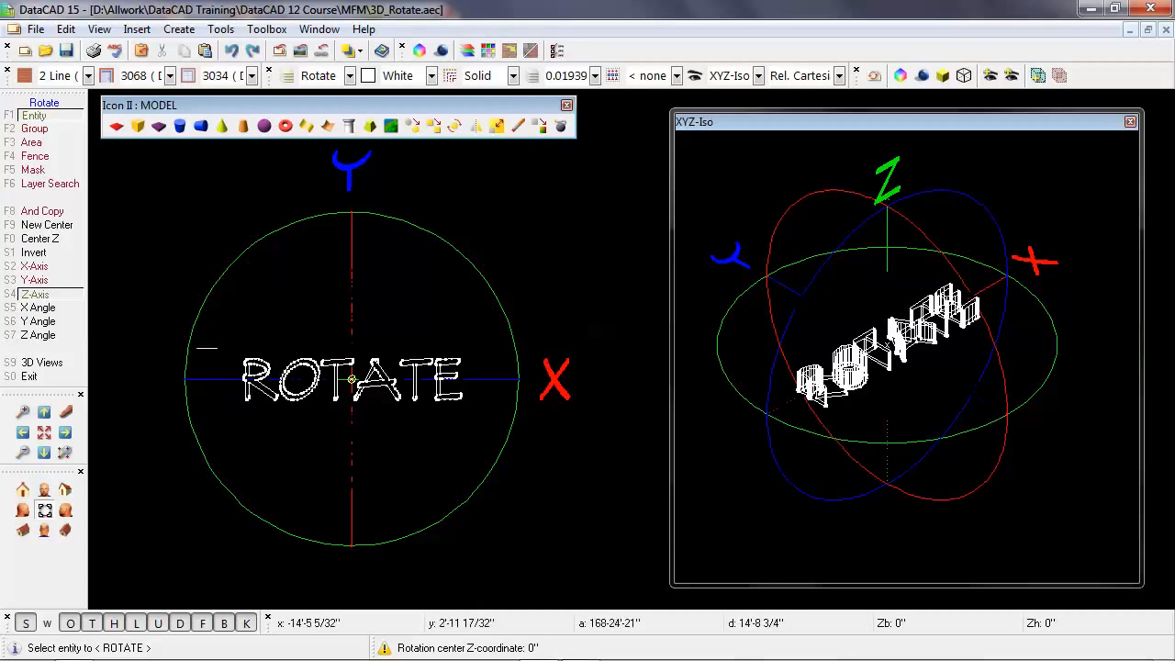
- Rotate the ROTATE symbol about the Z-axis in 5° increments to 90°, so it lies along the Y-axis
click(439, 356)
click(437, 354)
click(436, 352)
click(434, 348)
click(431, 345)
click(427, 339)
click(422, 332)
click(417, 325)
click(412, 317)
click(404, 310)
click(403, 309)
click(401, 308)
click(400, 307)
click(397, 306)
click(395, 306)
click(390, 303)
click(381, 299)
click(375, 294)
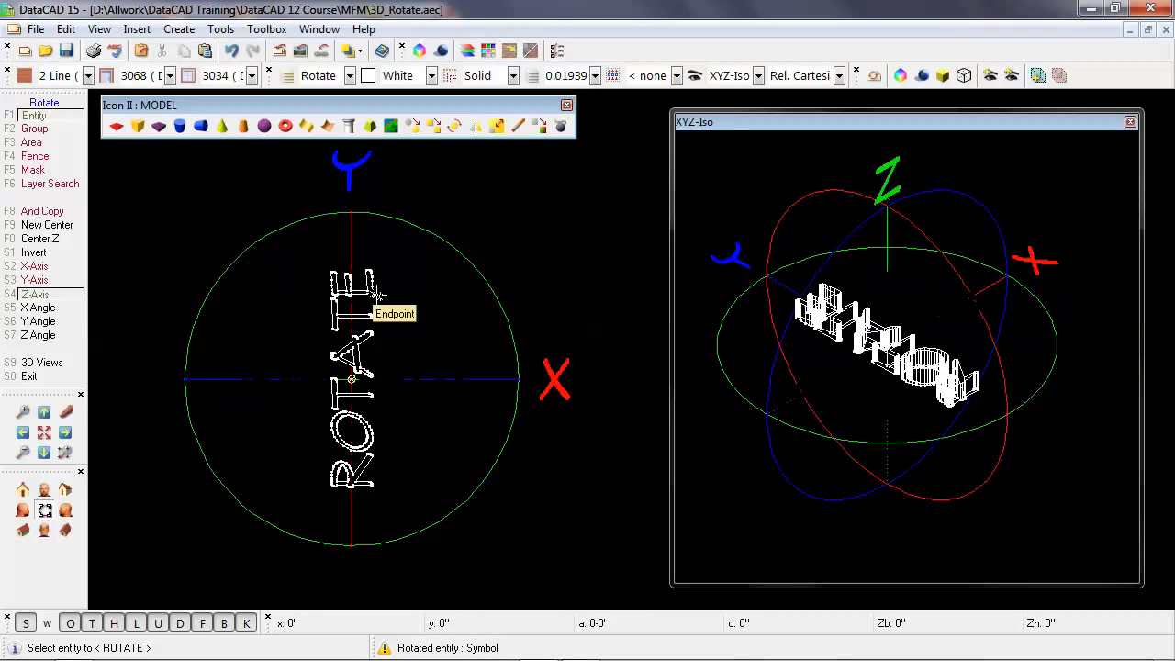
right_click(148, 280)
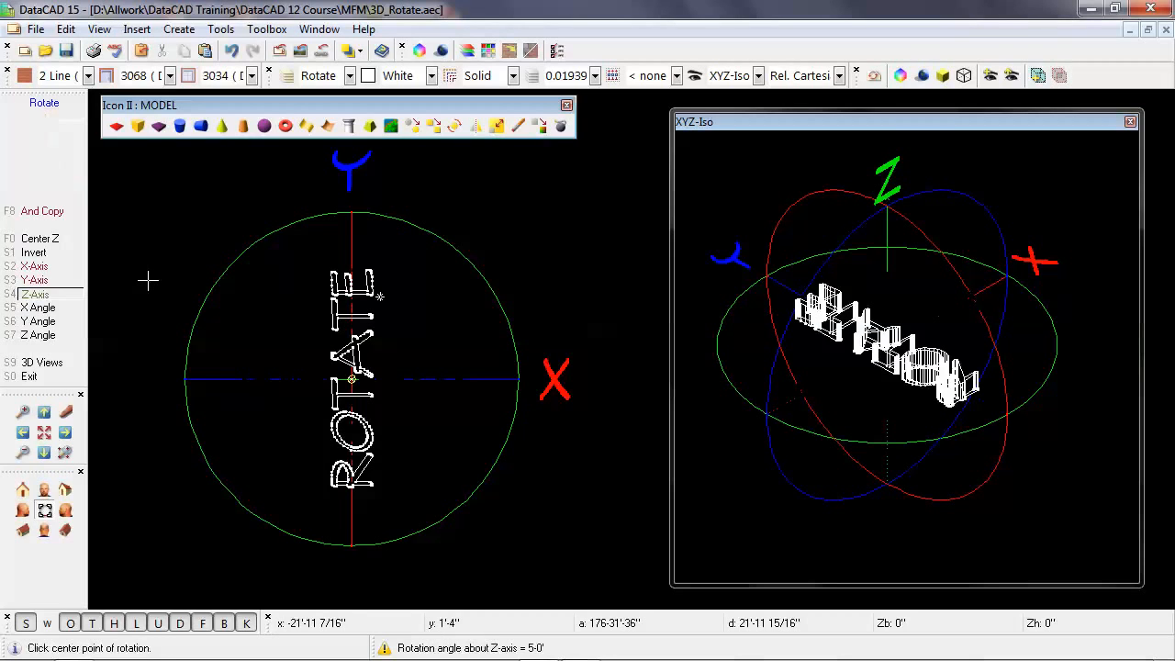
right_click(148, 280)
key(shift+F10)
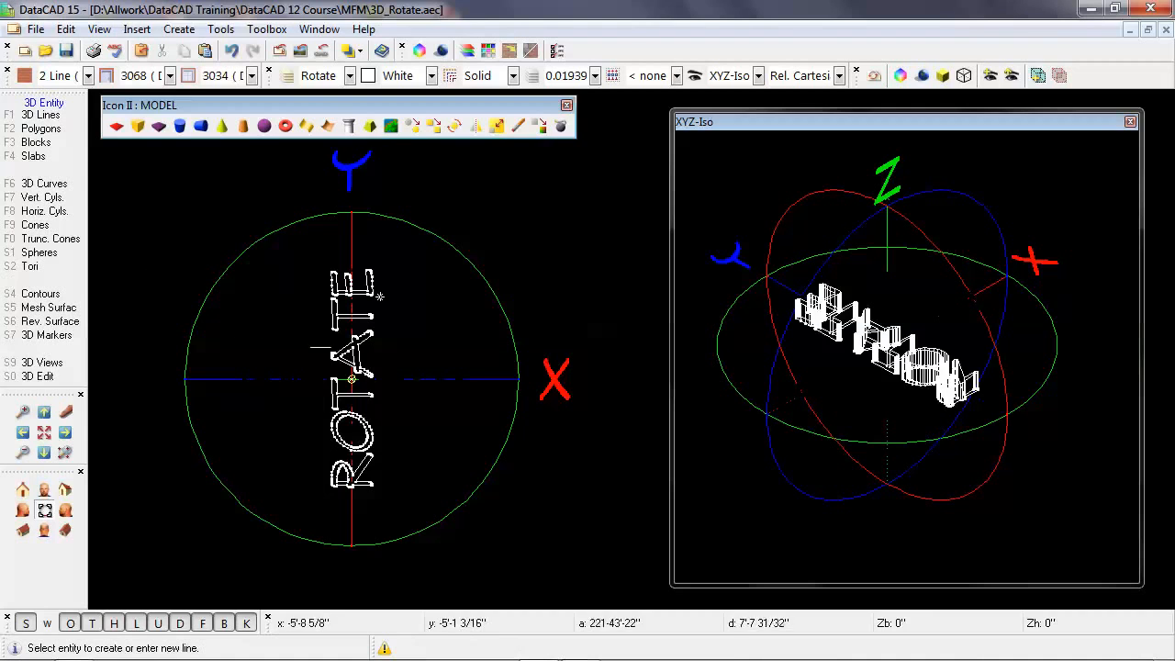
- Reset the ROTATE symbol's Z Rotation to 0.0.0 in its properties and apply the change
double_click(335, 333)
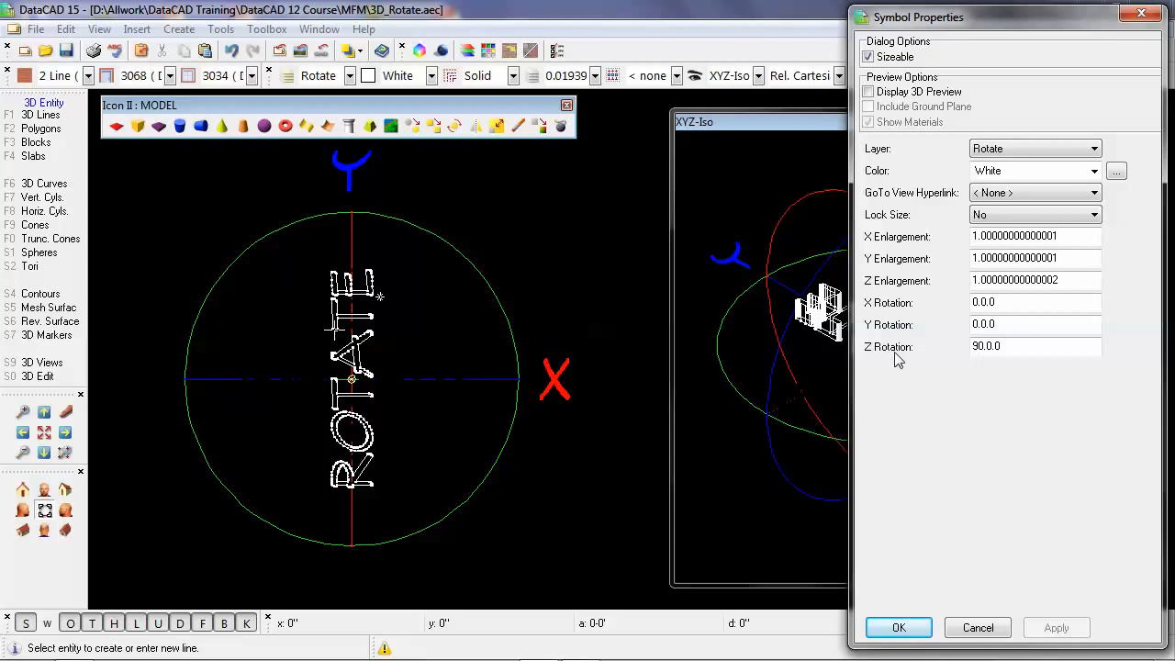
double_click(1032, 347)
text(0.0.0)
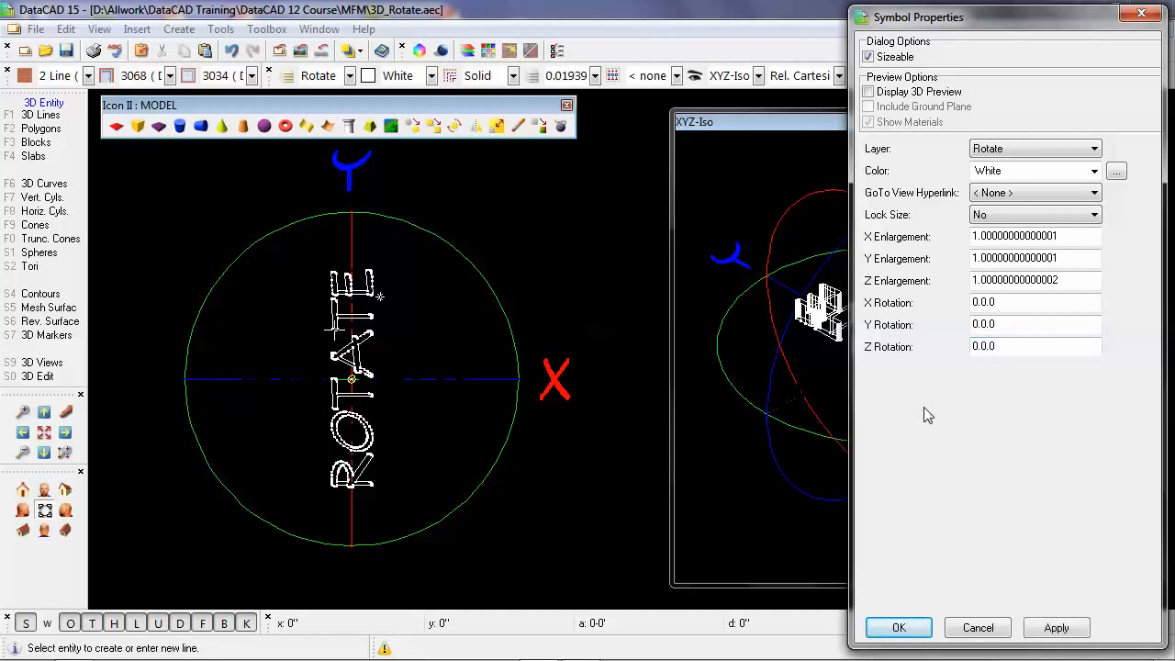
click(1053, 628)
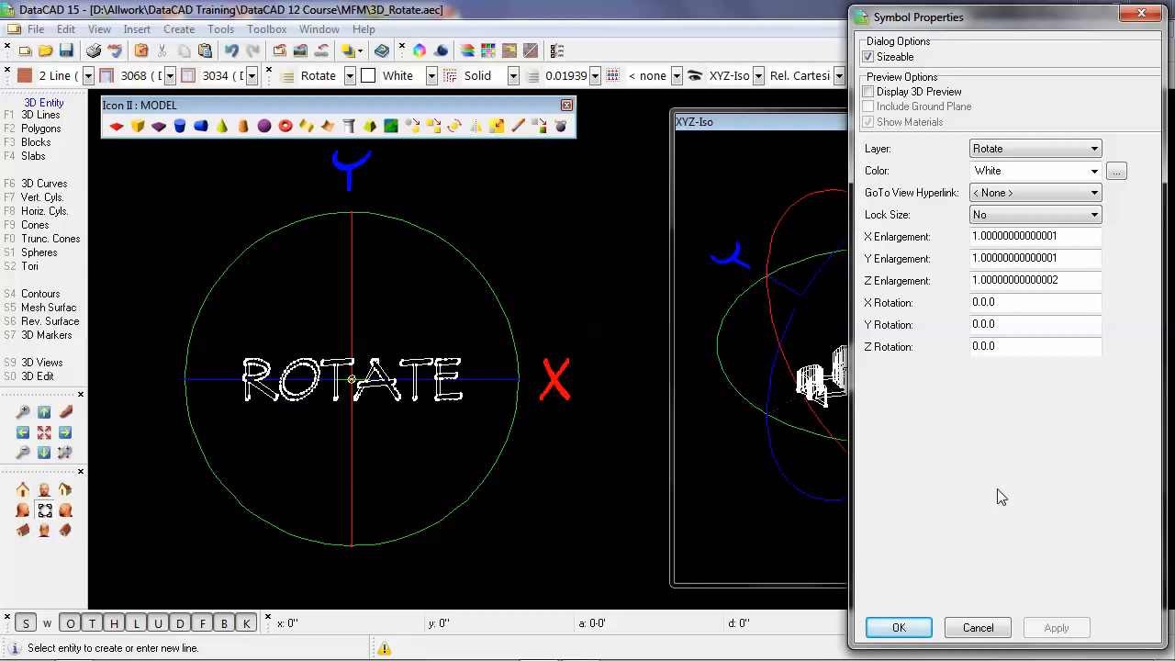
click(899, 627)
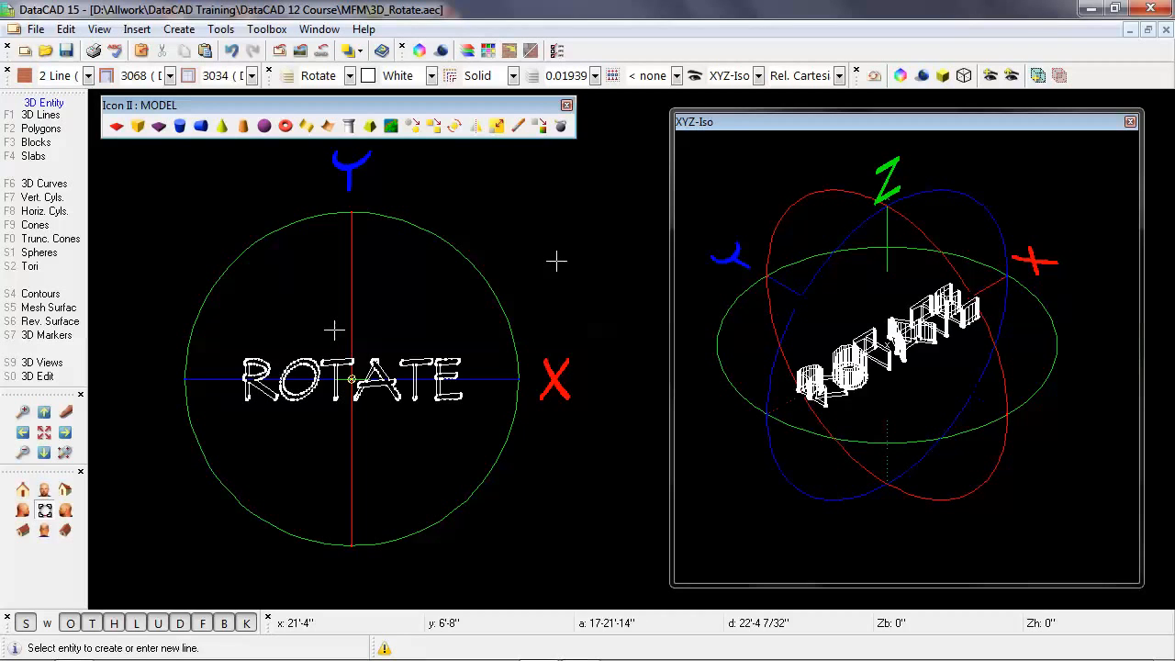
- Tilt the ROTATE symbol about the X-axis in 5° increments with 3D Rotate, centred on the axes' intersection
key(shift+F10)
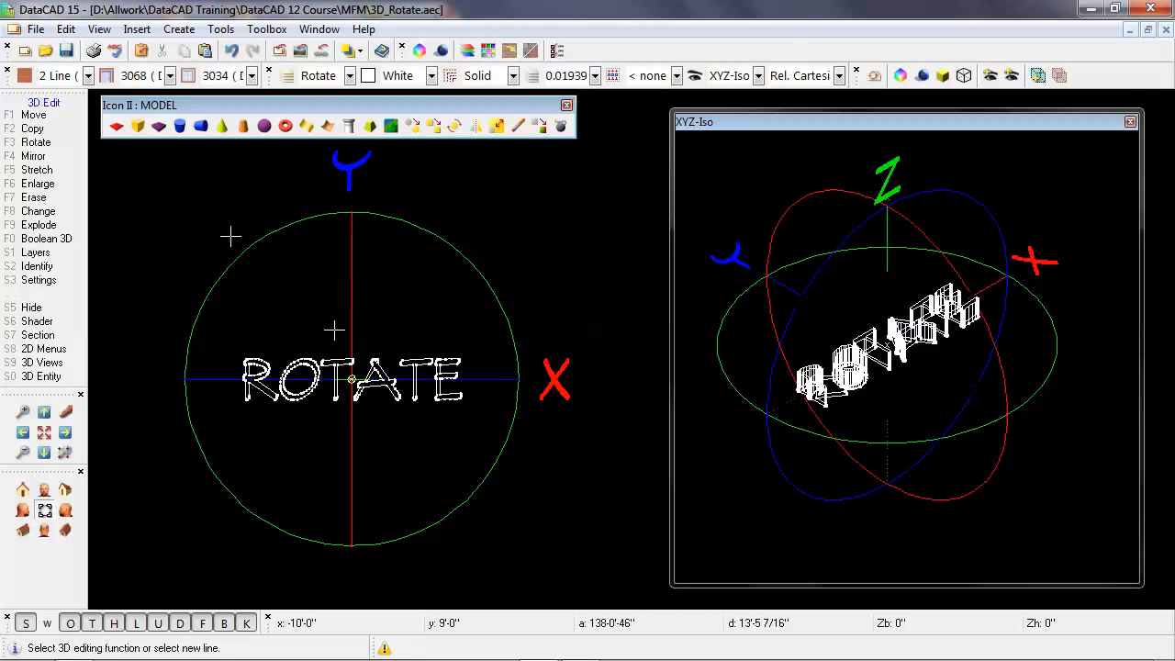
click(46, 142)
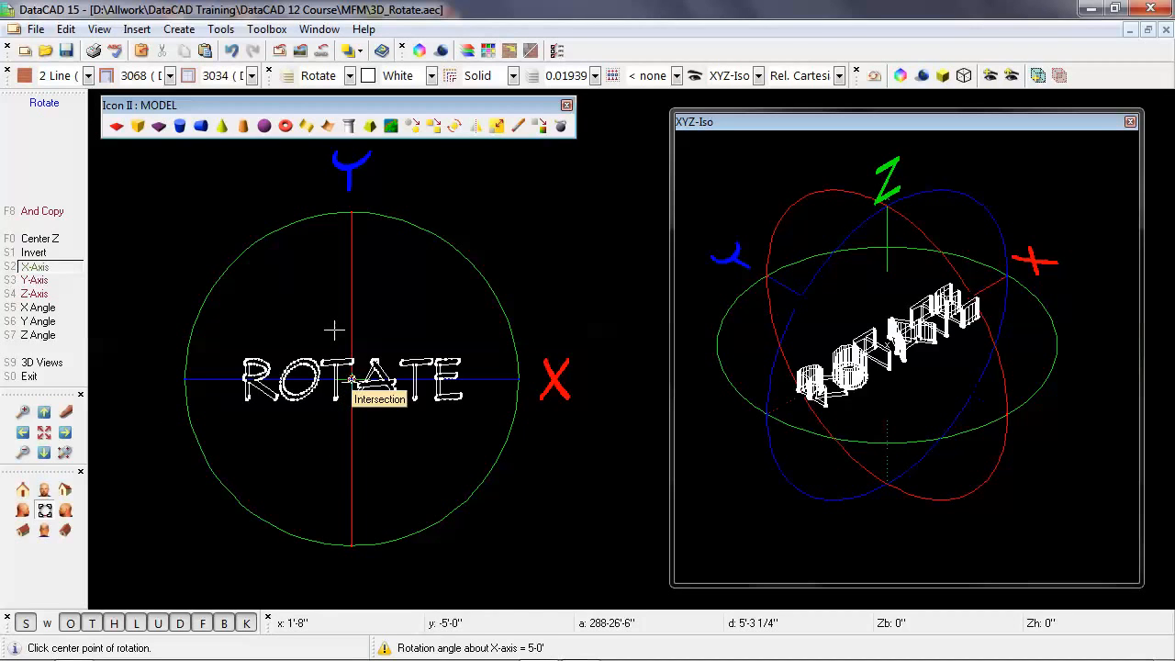
click(352, 378)
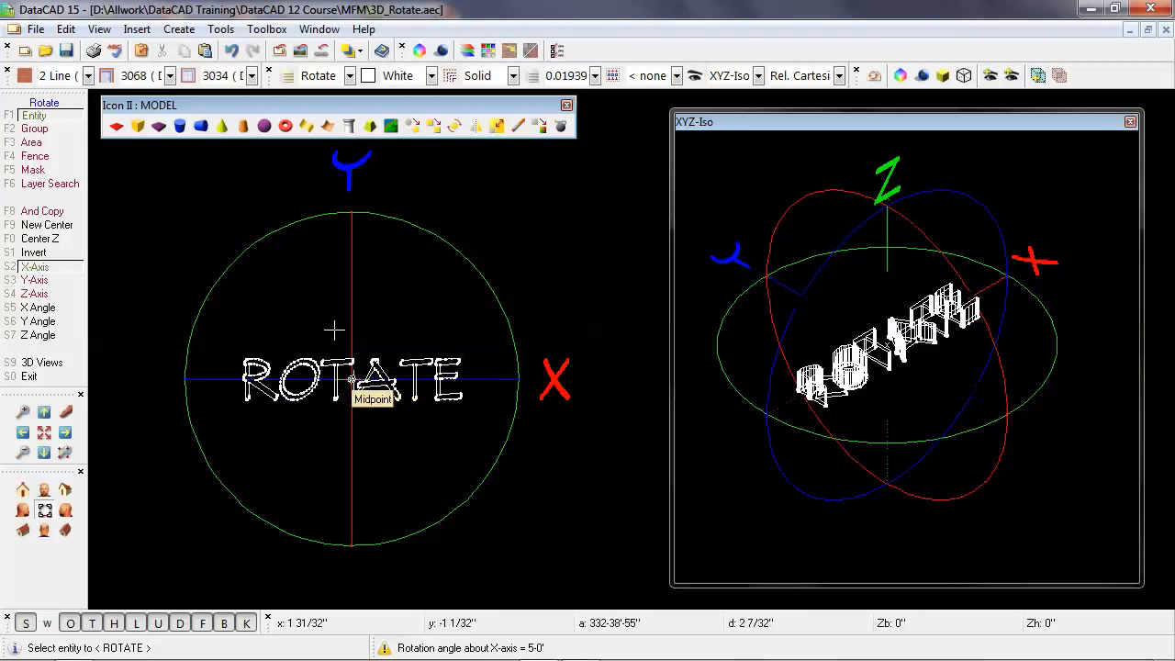
click(372, 390)
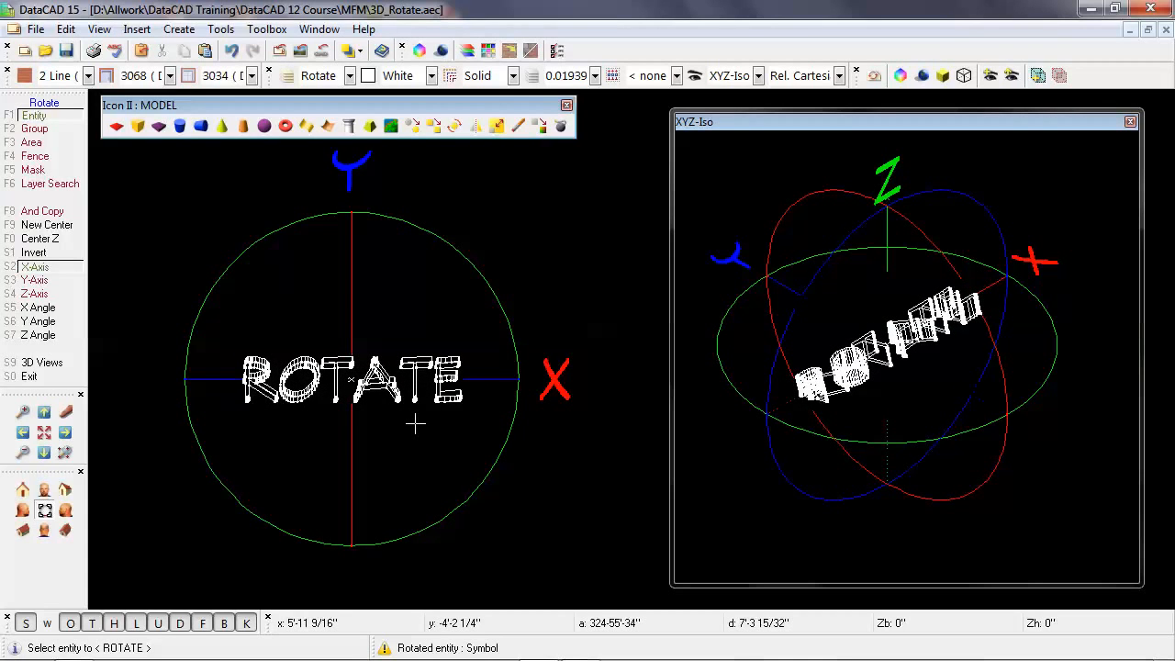
- Rotate the ROTATE symbol in 5° increments about the Y-axis until it reads backwards, and also about the Z-axis
click(46, 281)
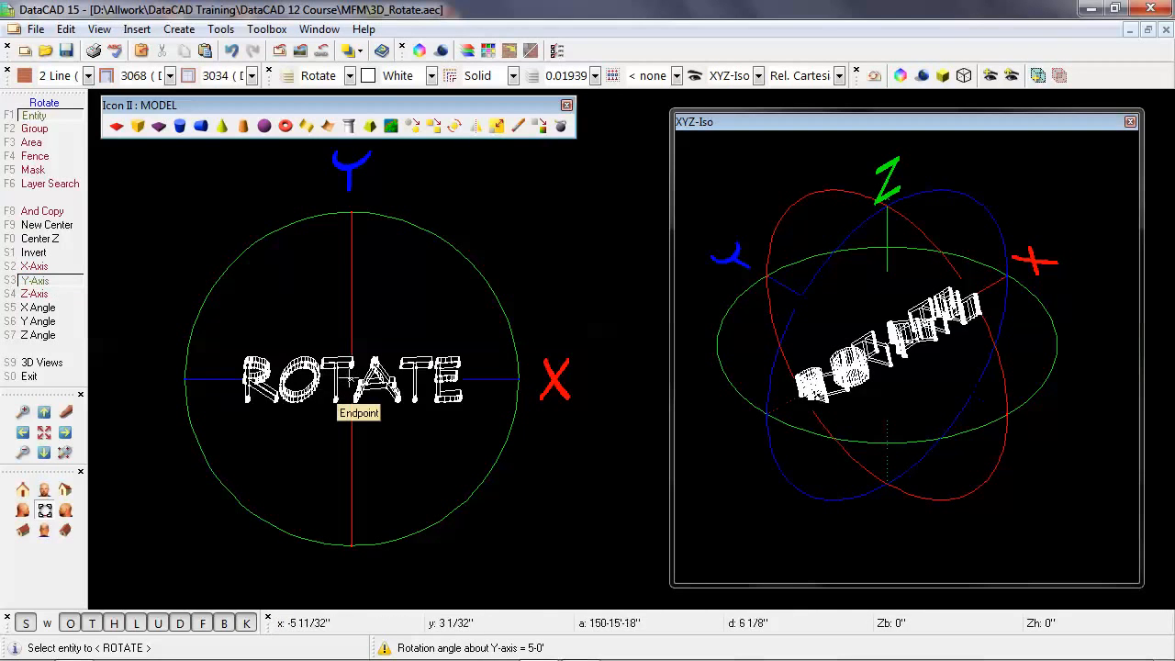
click(349, 381)
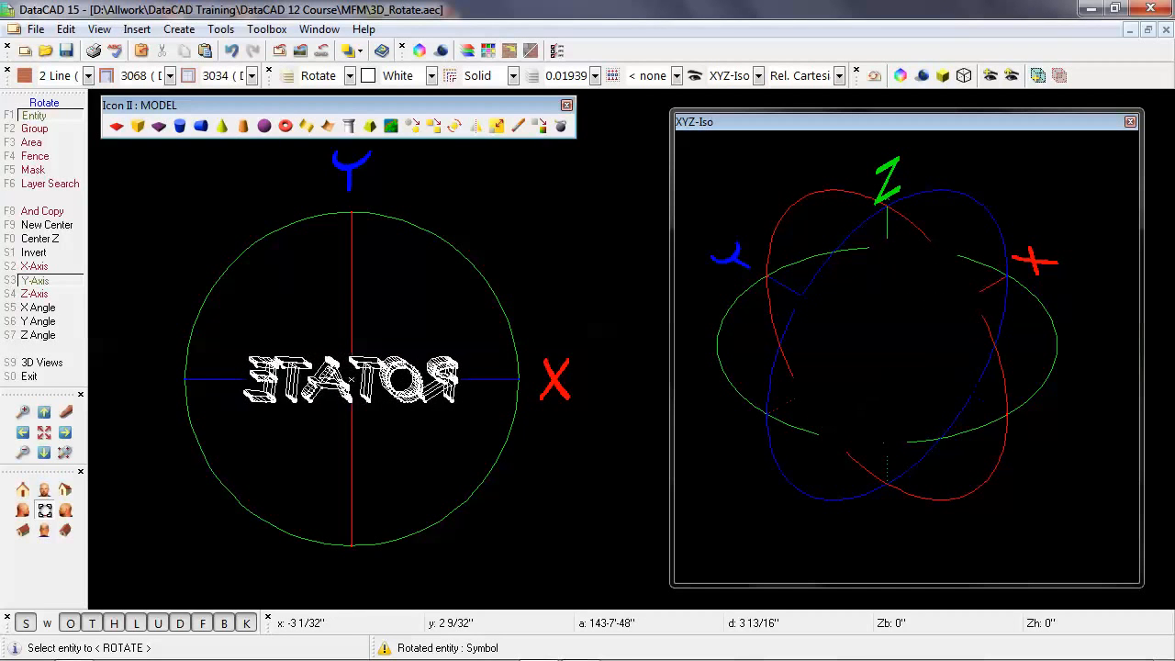
click(56, 298)
click(373, 371)
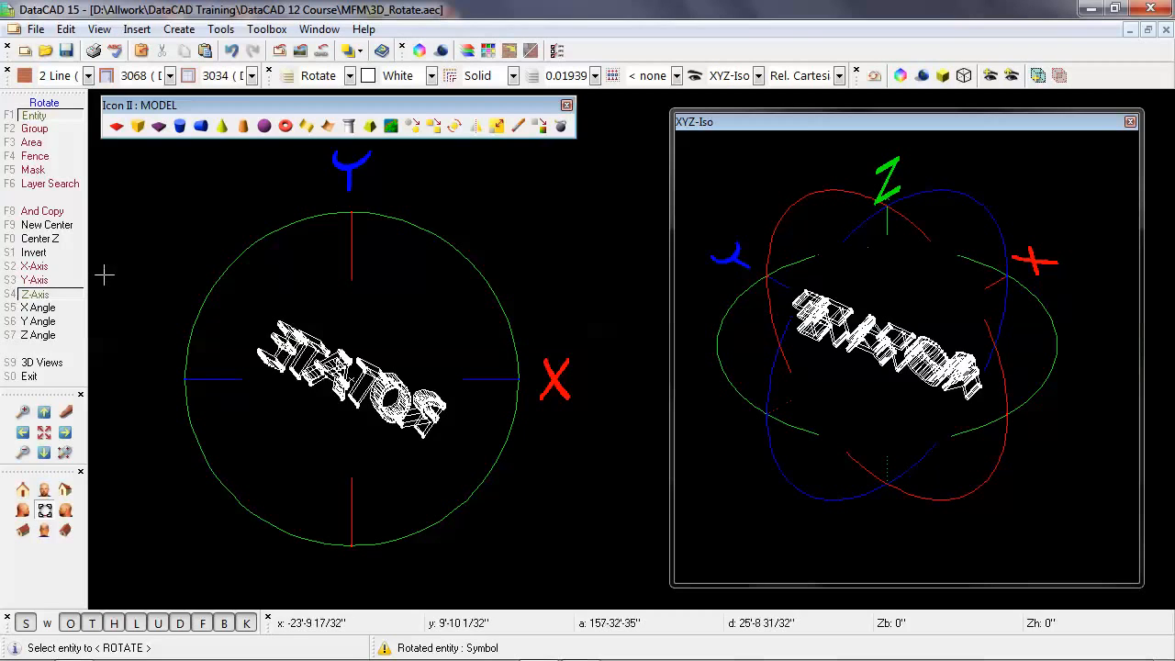
right_click(158, 309)
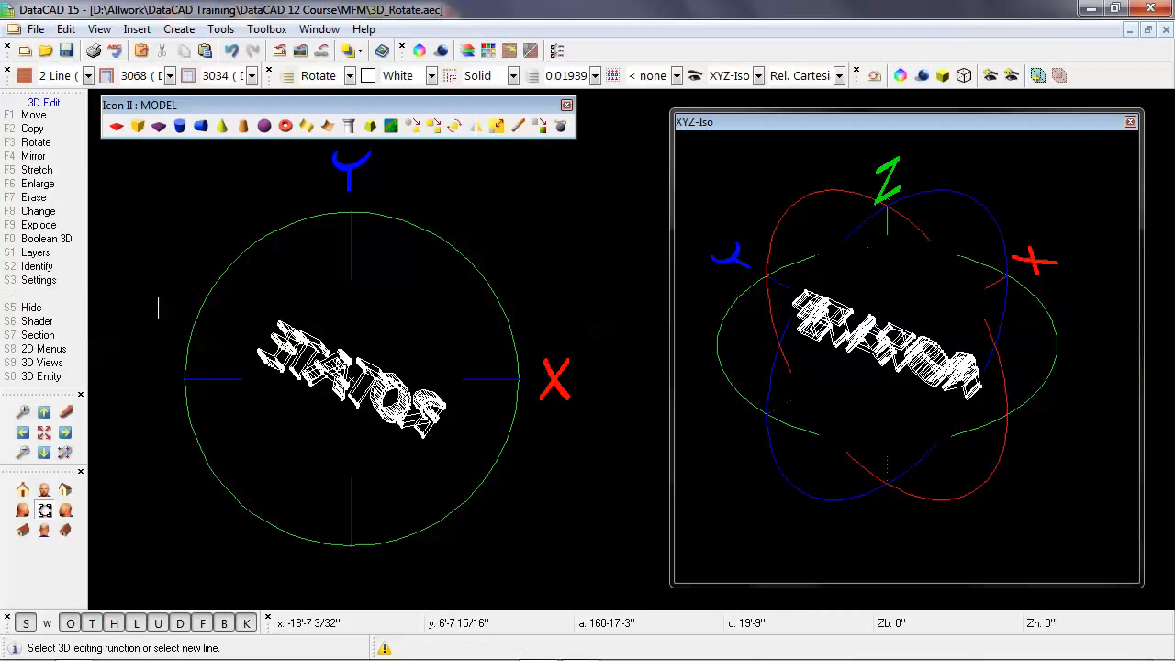
- Set the ROTATE symbol's X Rotation and Y Rotation to 0 in its properties and apply each change
double_click(423, 434)
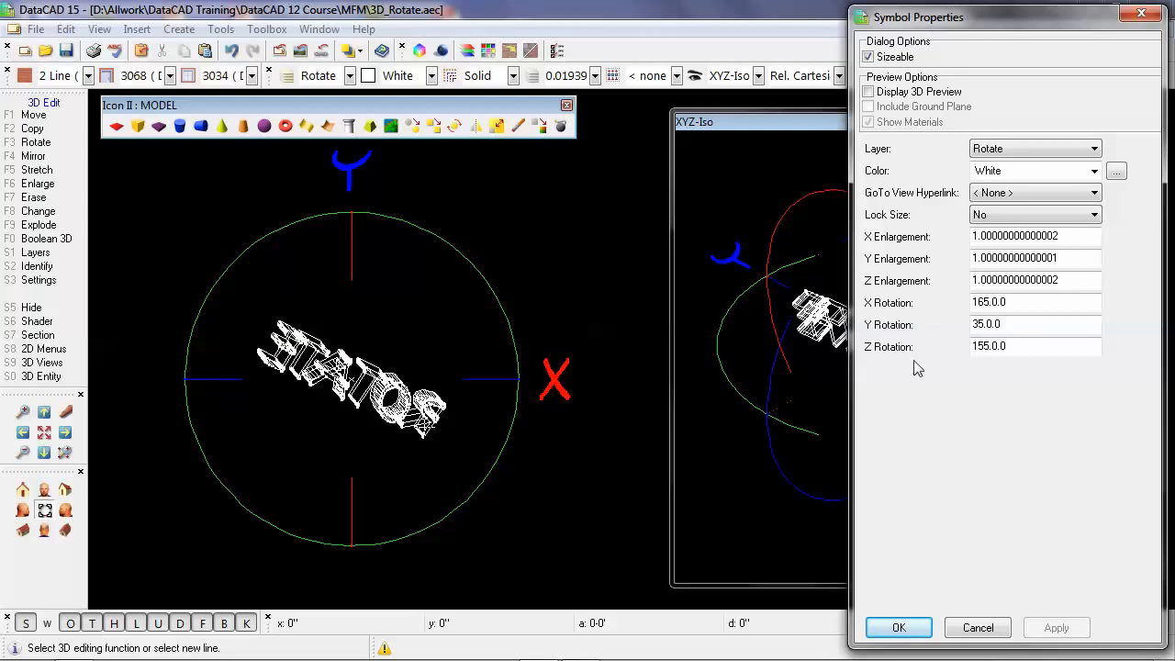
double_click(1017, 305)
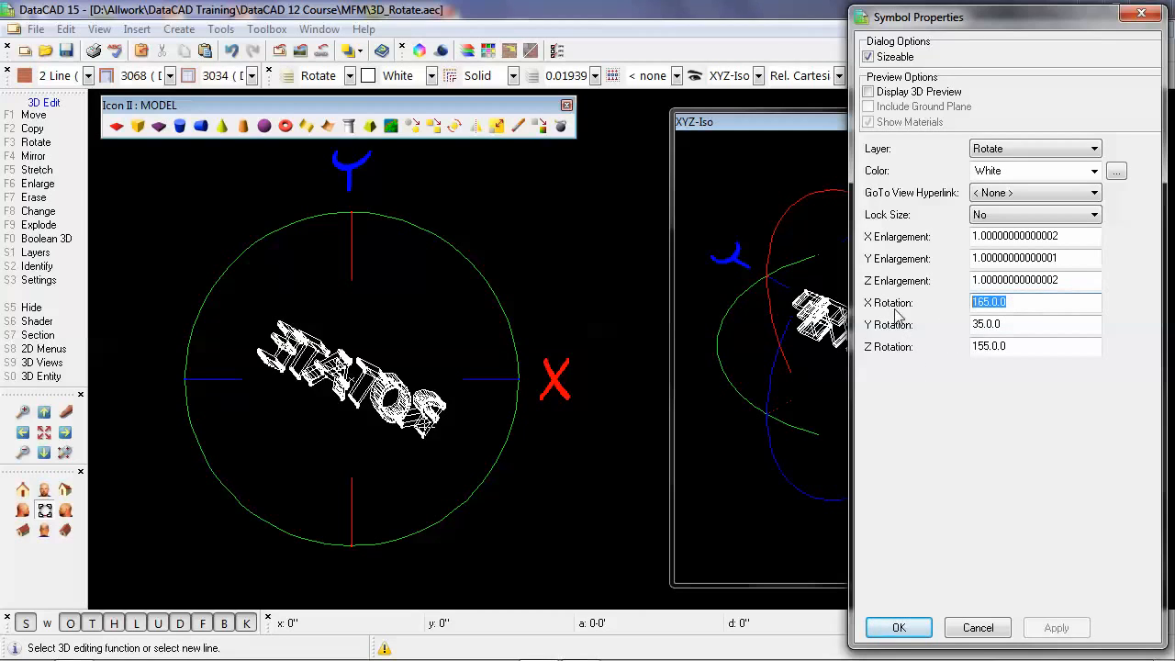
text(0)
key(Tab)
click(1046, 633)
double_click(1088, 323)
text(0)
key(Tab)
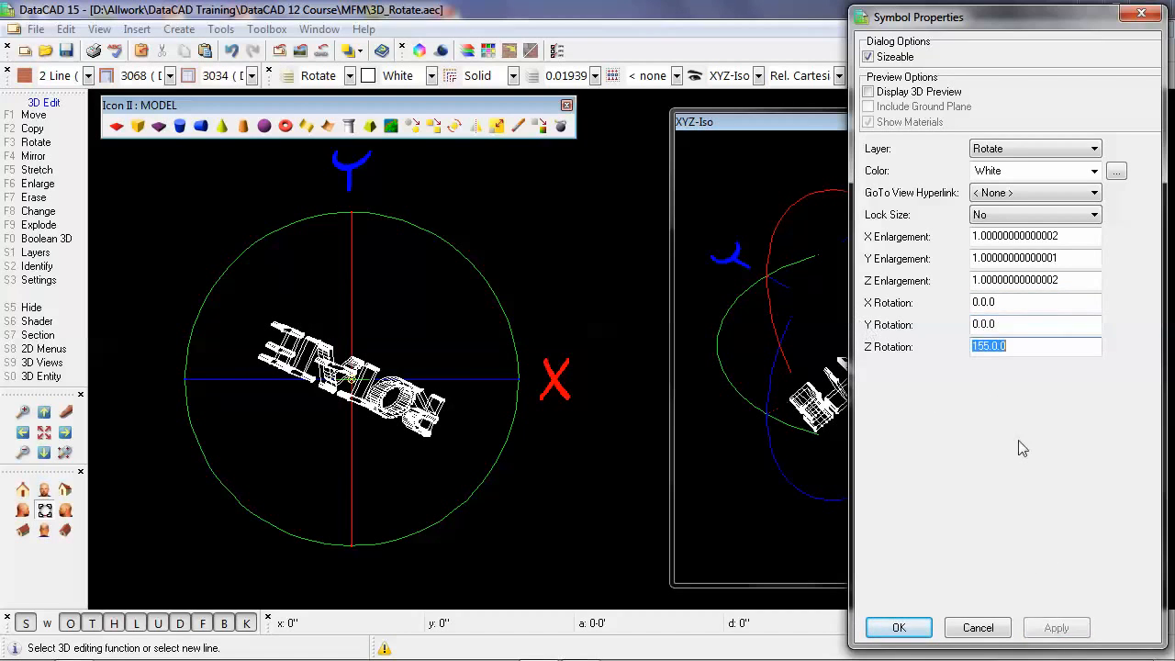
click(1056, 628)
- Set the ROTATE symbol's Z Rotation to 0 and accept the symbol properties
double_click(1033, 347)
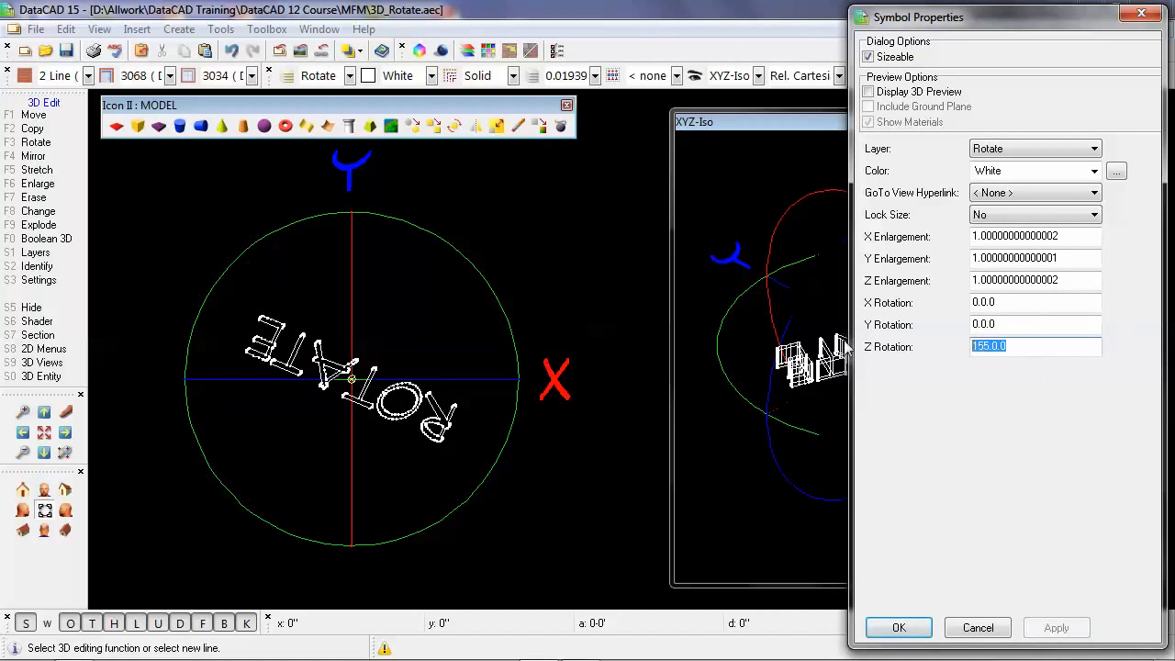
text(0)
key(Tab)
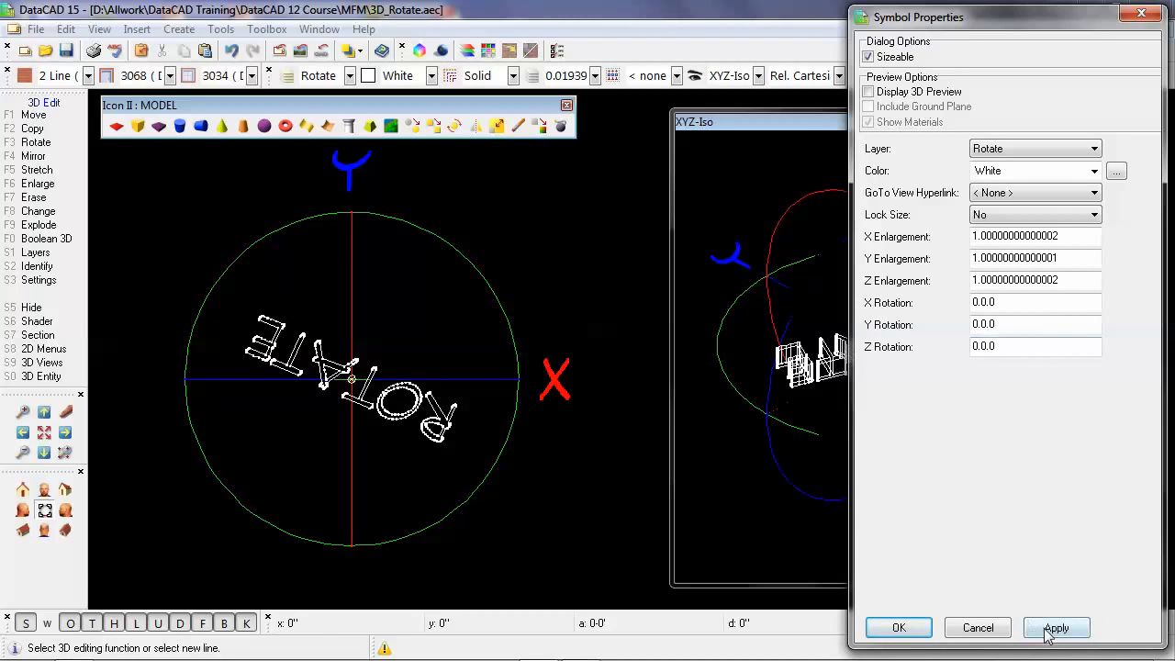
click(1052, 628)
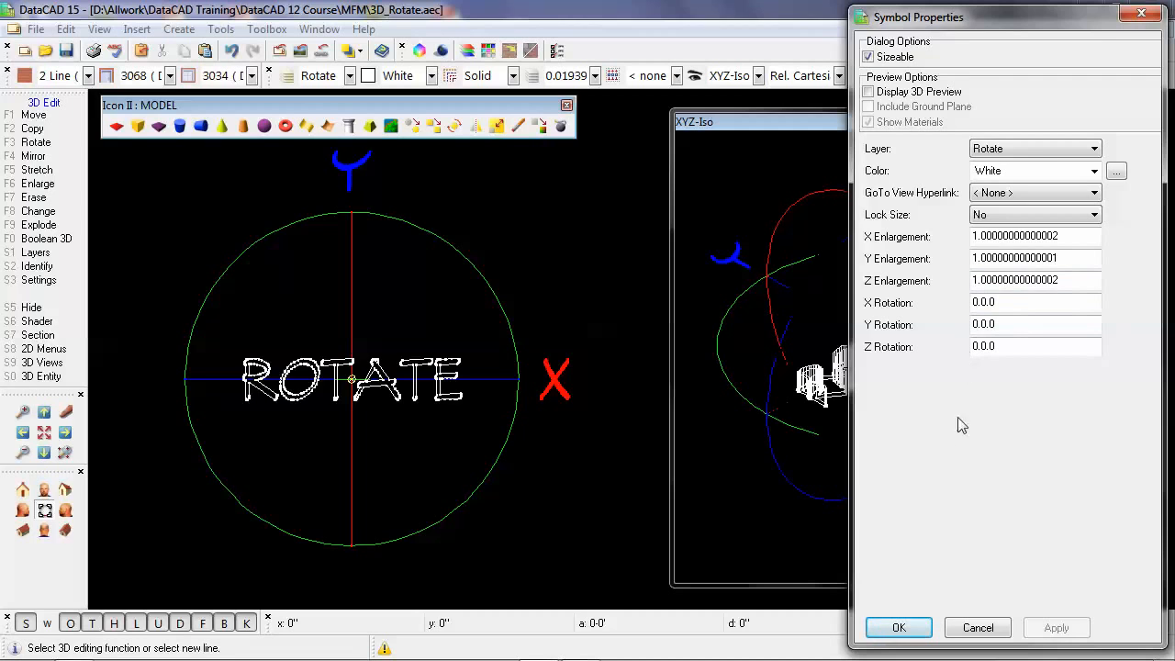
click(899, 628)
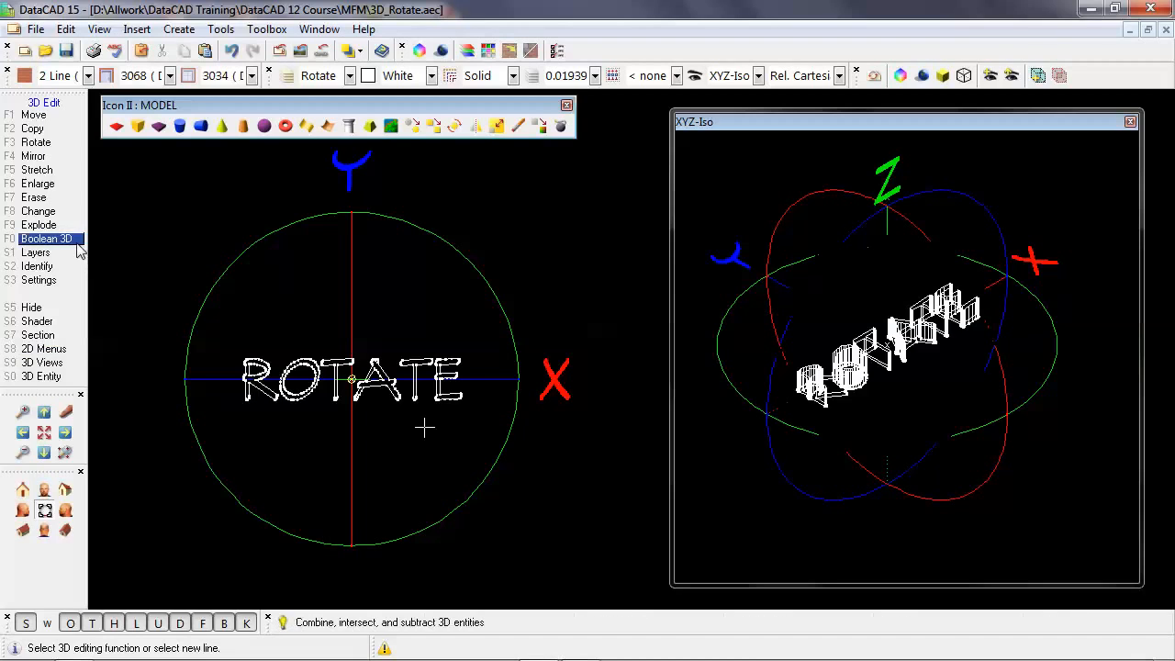
- Switch to an isometric view during 3D Rotate and turn the ROTATE symbol about the Z-axis, centred on the axes' intersection
click(62, 144)
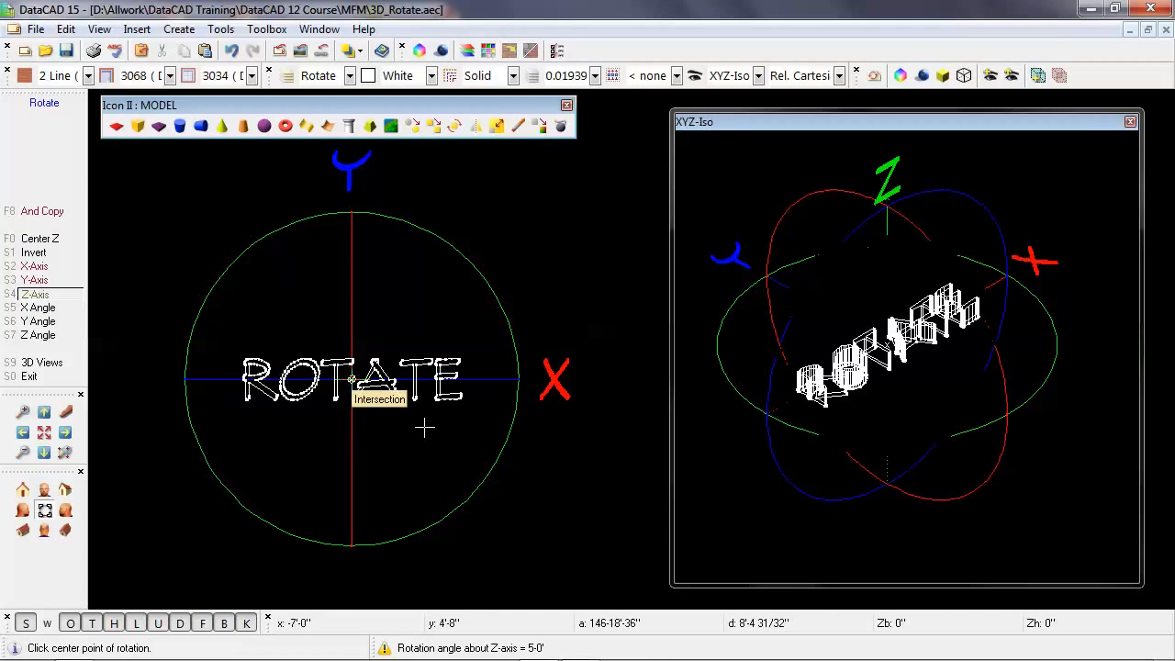
click(424, 427)
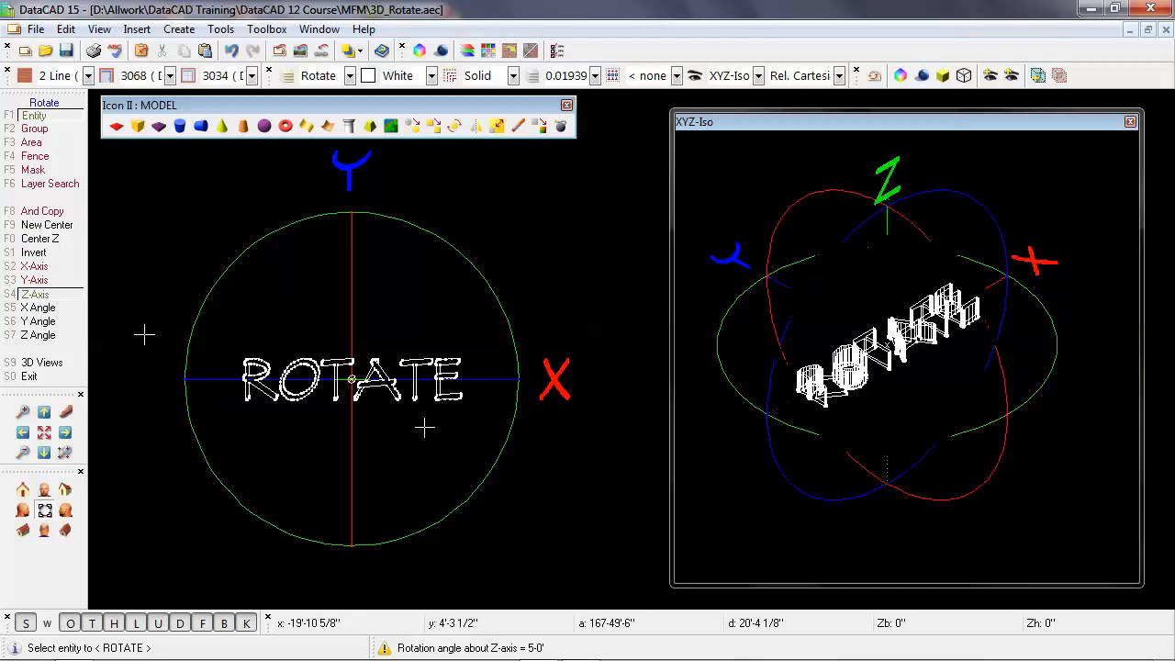
click(62, 365)
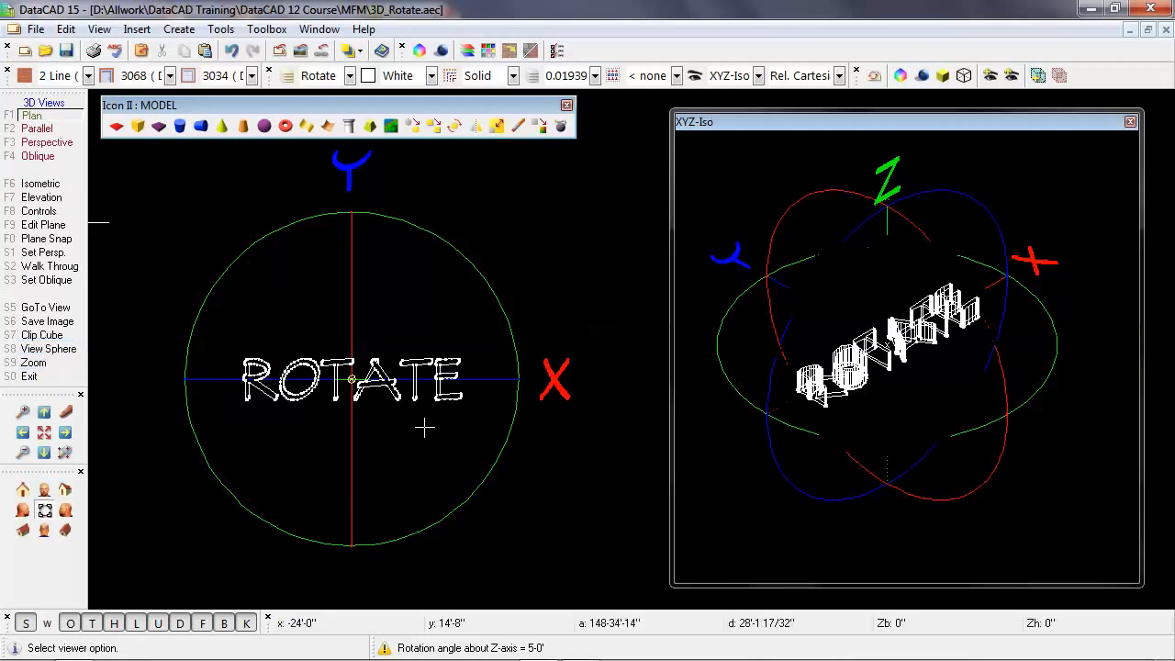
click(75, 189)
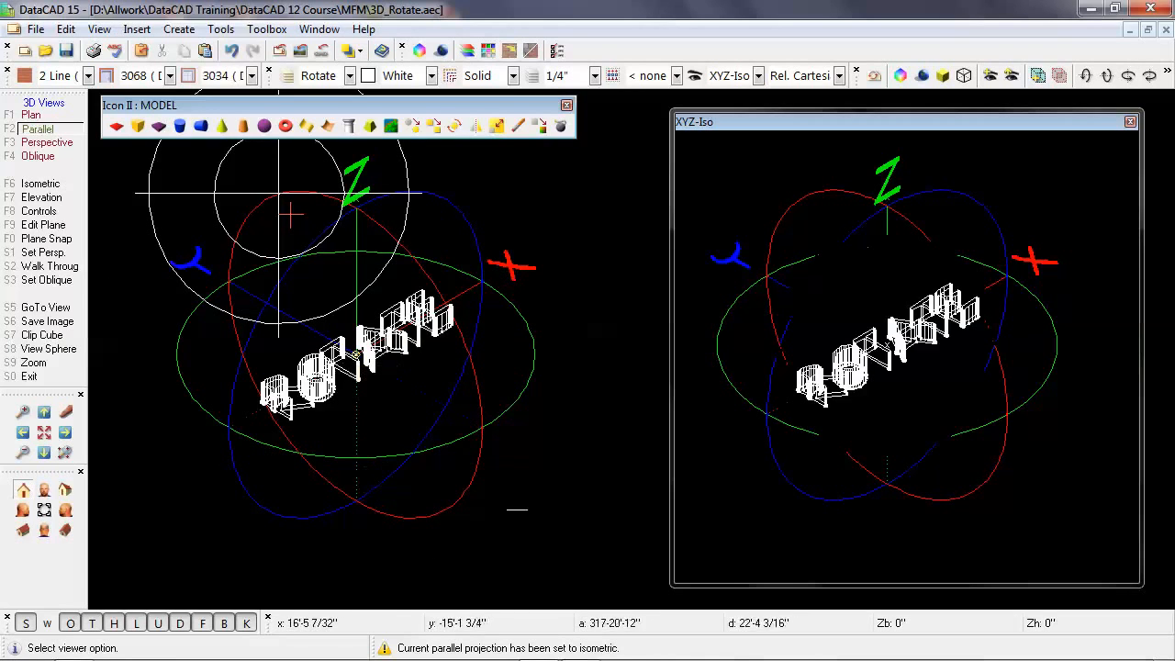
right_click(533, 478)
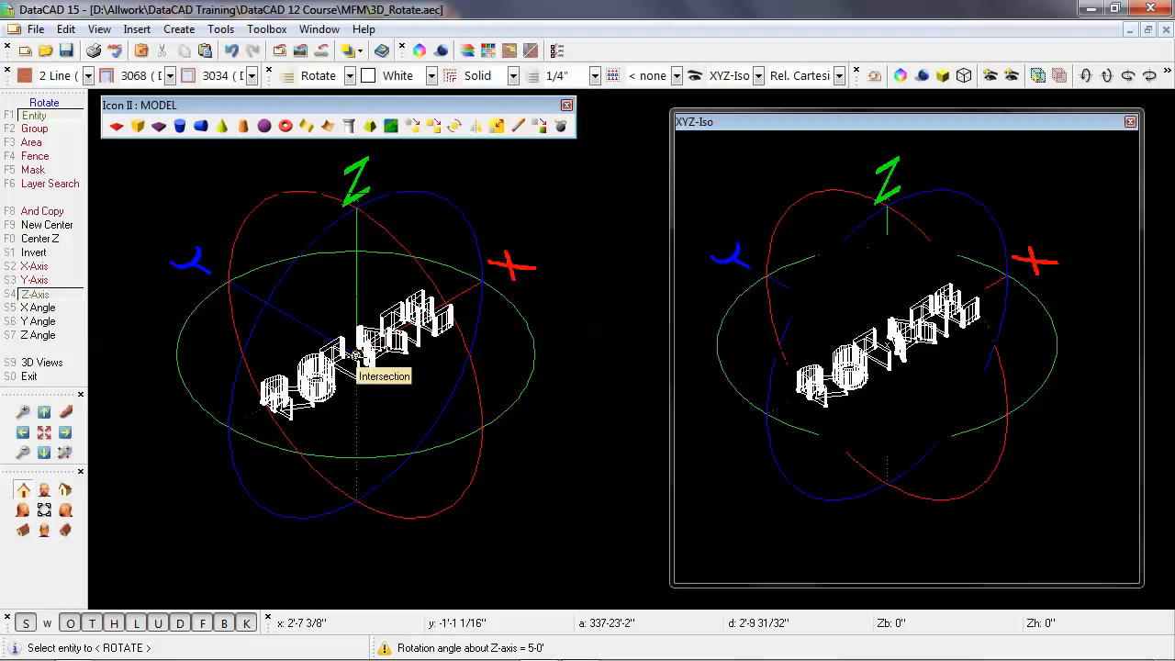
click(356, 356)
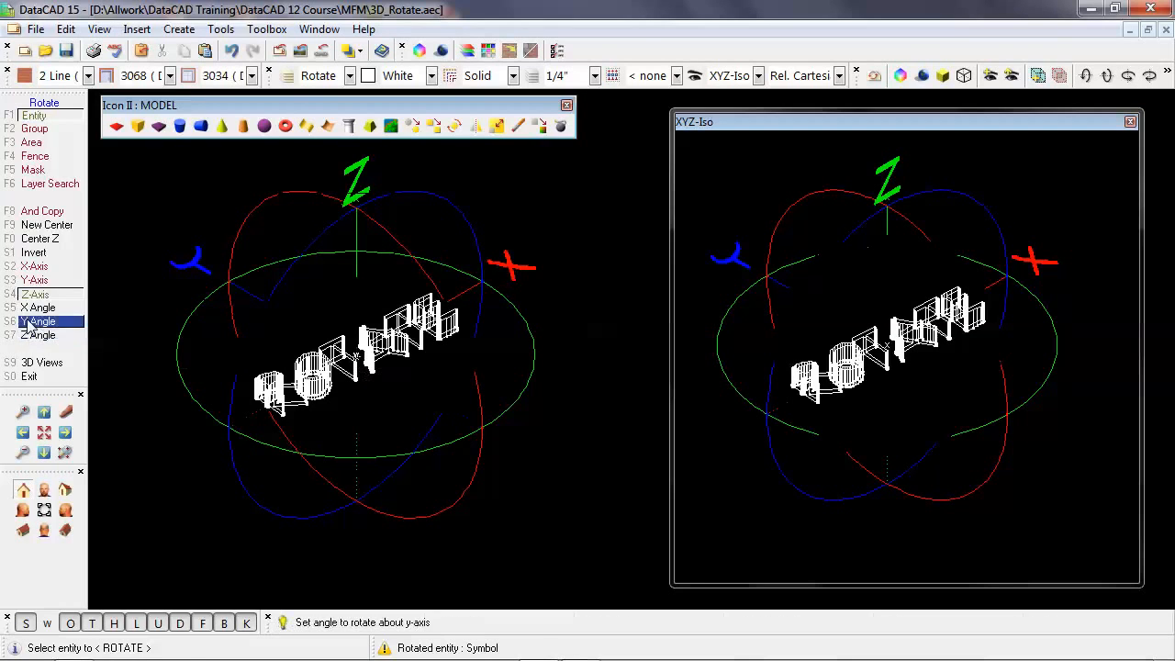
- Rotate the ROTATE symbol in 5° increments about the Y-axis, and also about the X-axis until its lettering tilts upright
click(35, 280)
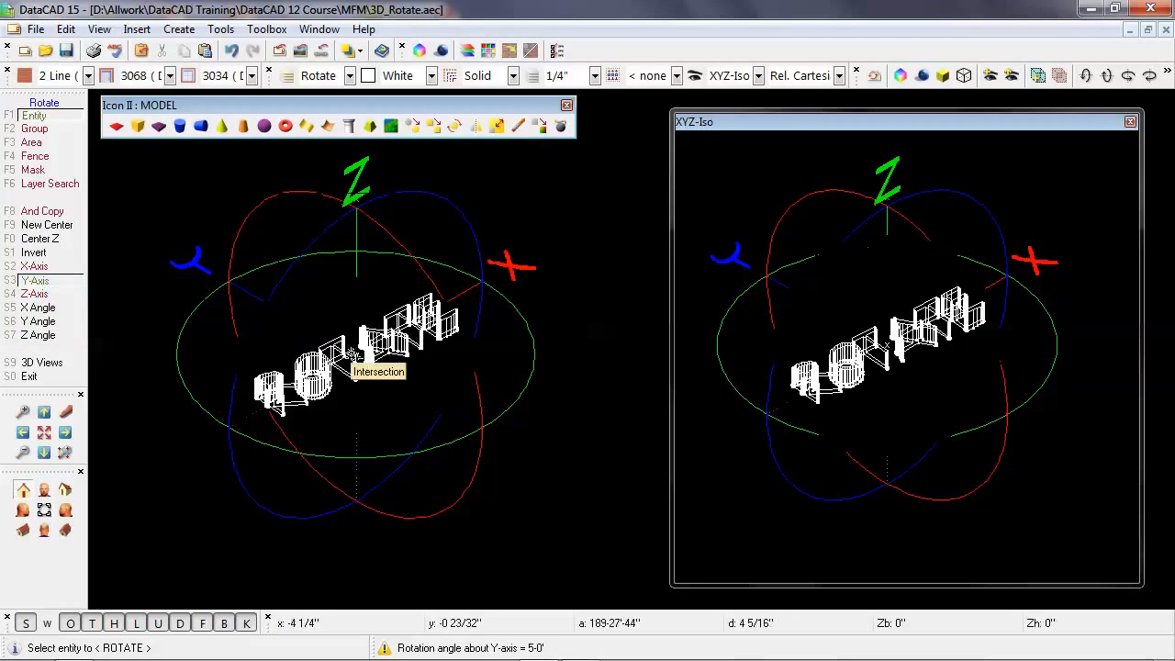
click(353, 360)
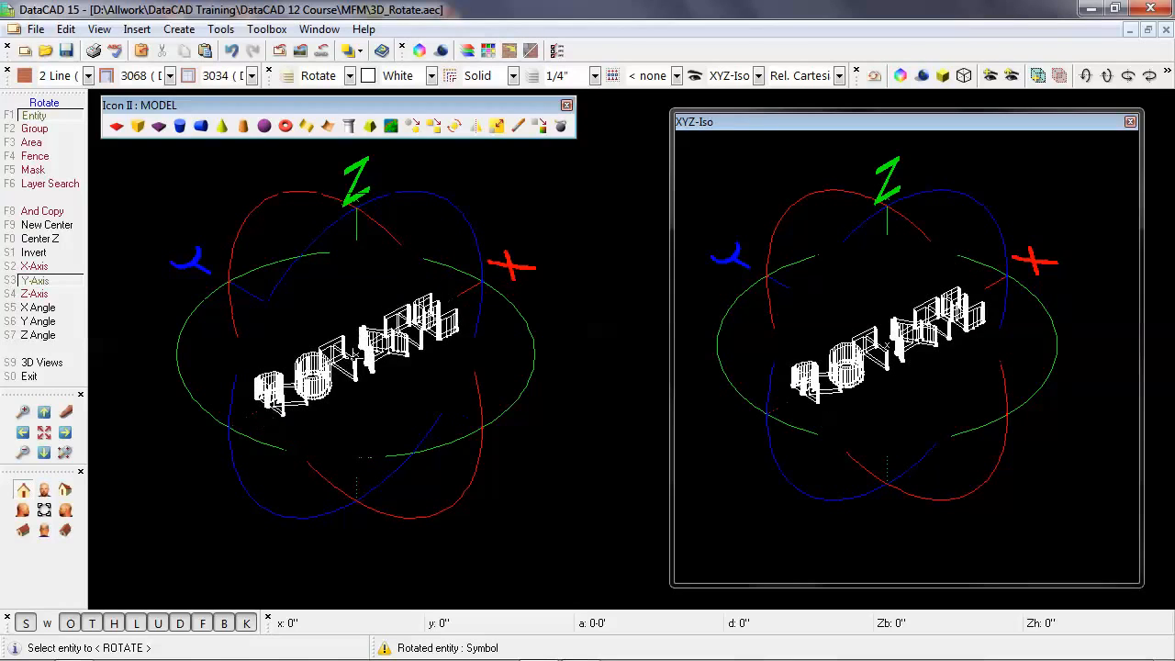
click(79, 272)
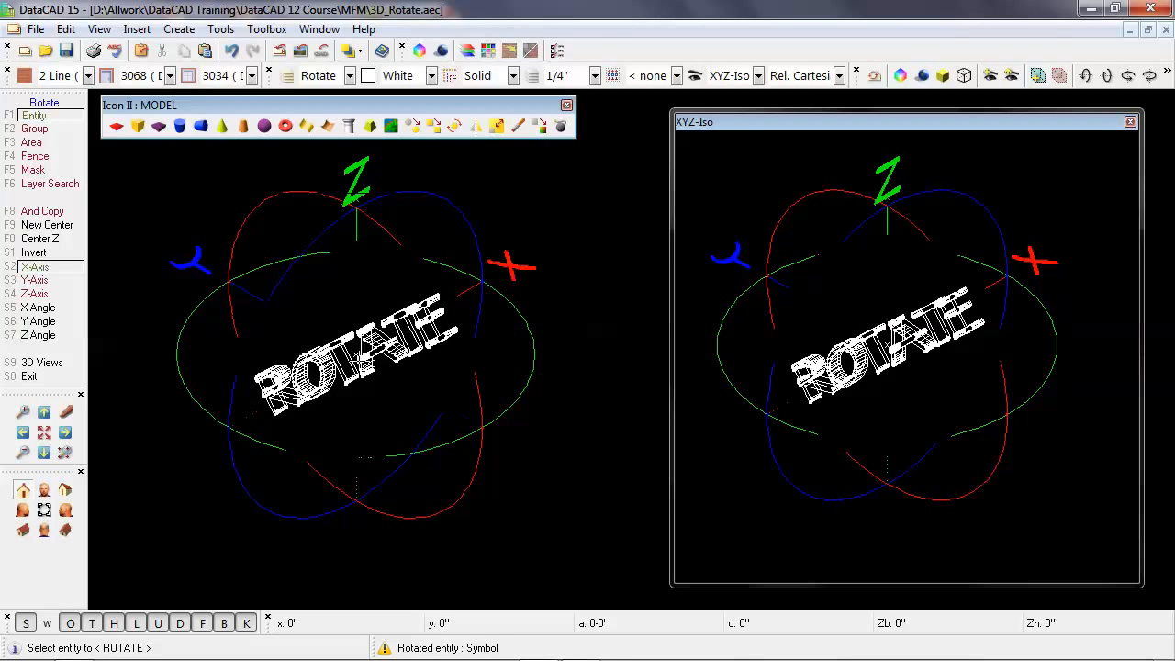
key(shift+F10)
key(shift+F10)
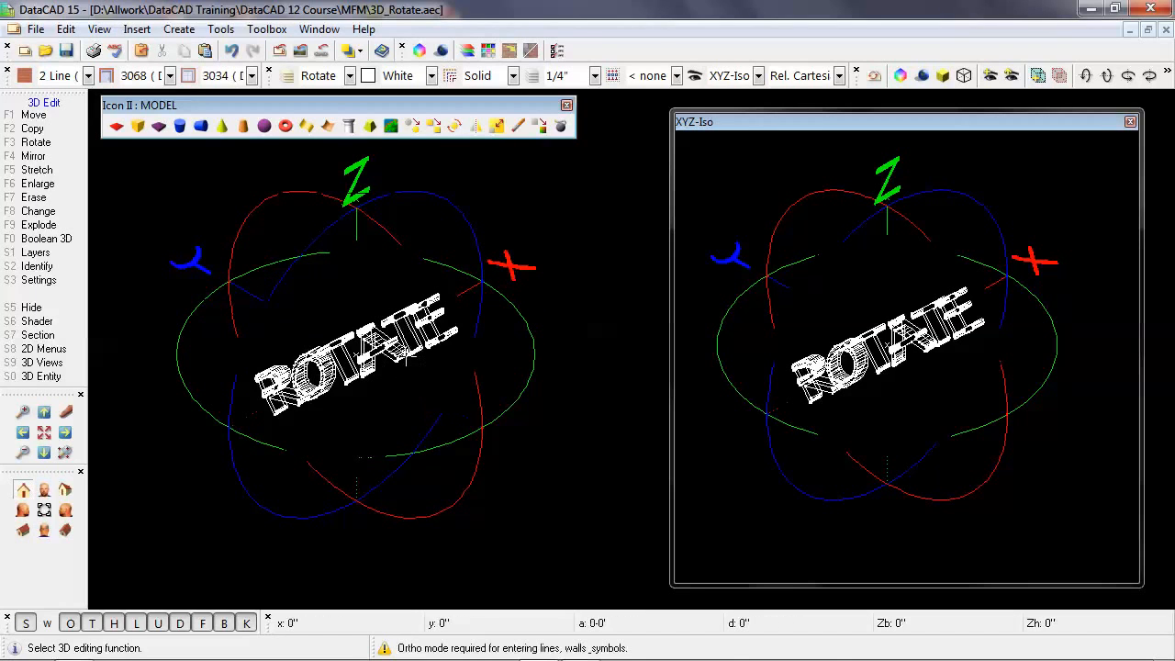
- Set the ROTATE symbol's X Rotation to 0.0.0 in its properties and apply the change
double_click(405, 360)
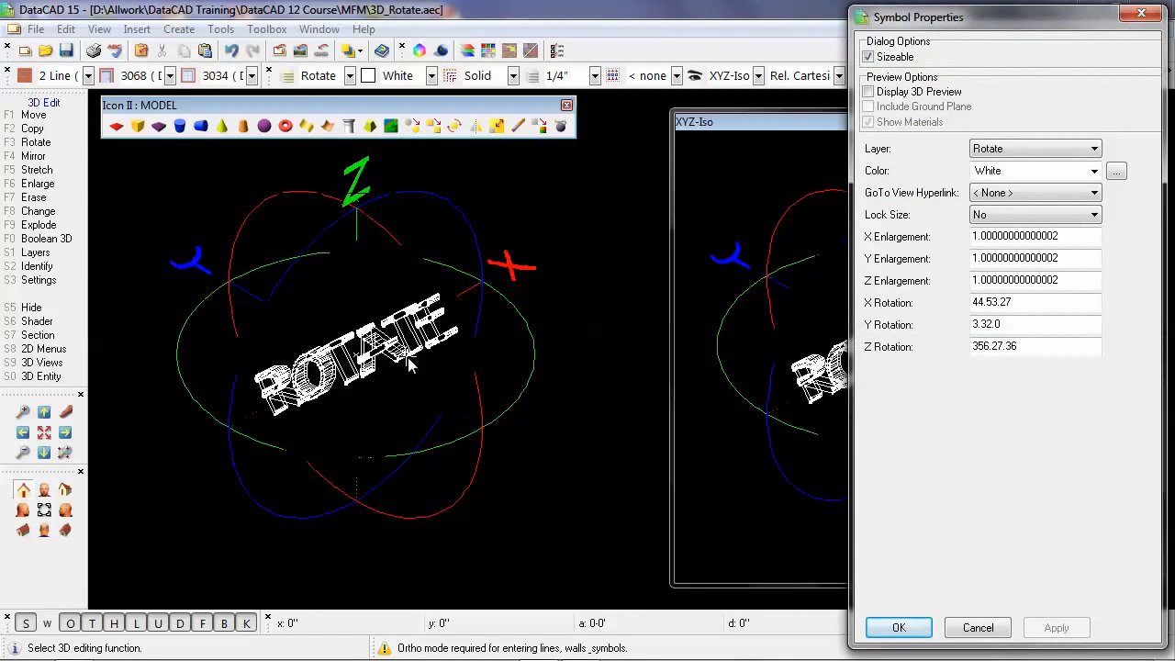
drag(1040, 303, 893, 304)
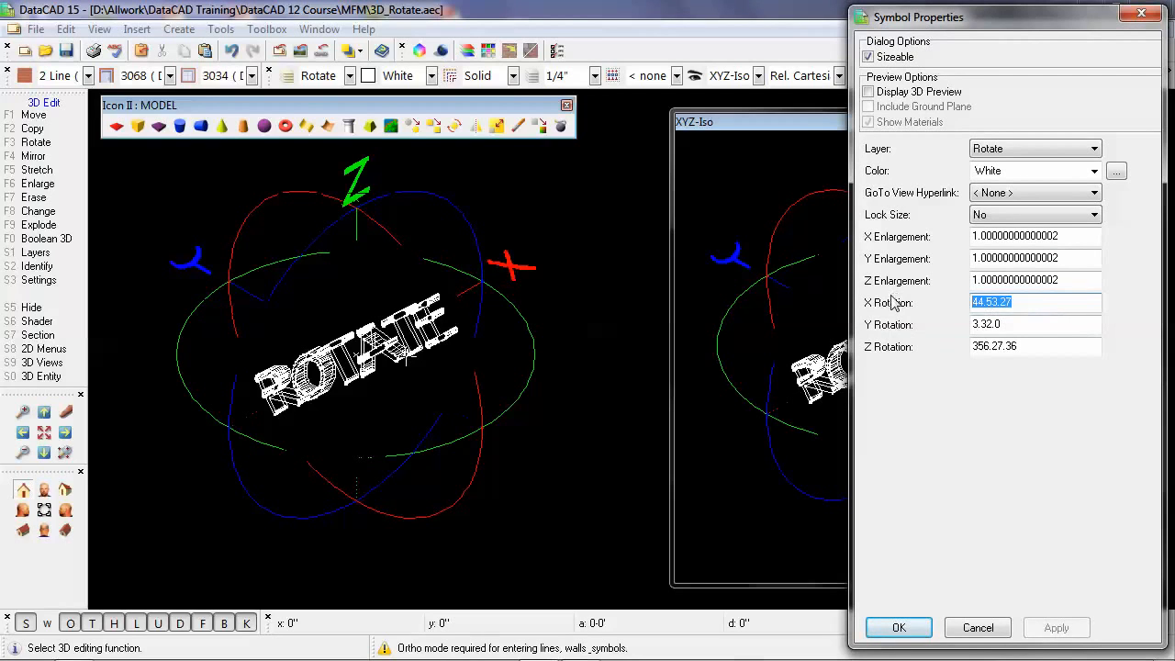
text(0.0.0)
key(Tab)
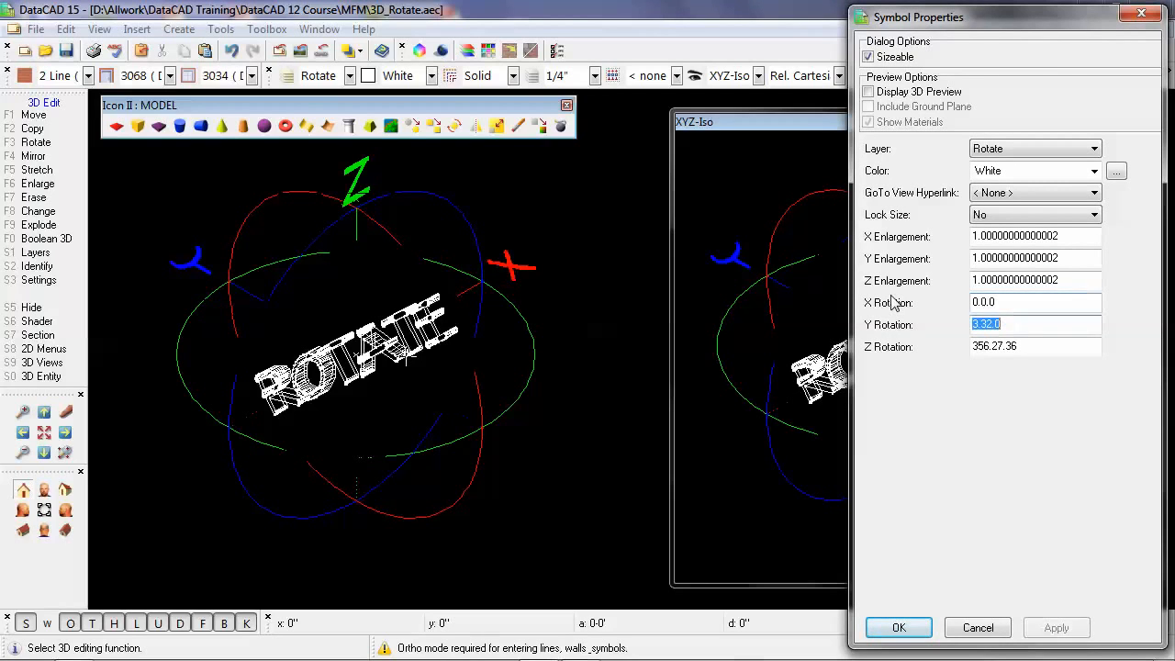
click(1056, 627)
- Set the symbol's Y Rotation and Z Rotation to 0.0.0, applying each change, and accept the symbol properties
drag(1016, 325, 866, 320)
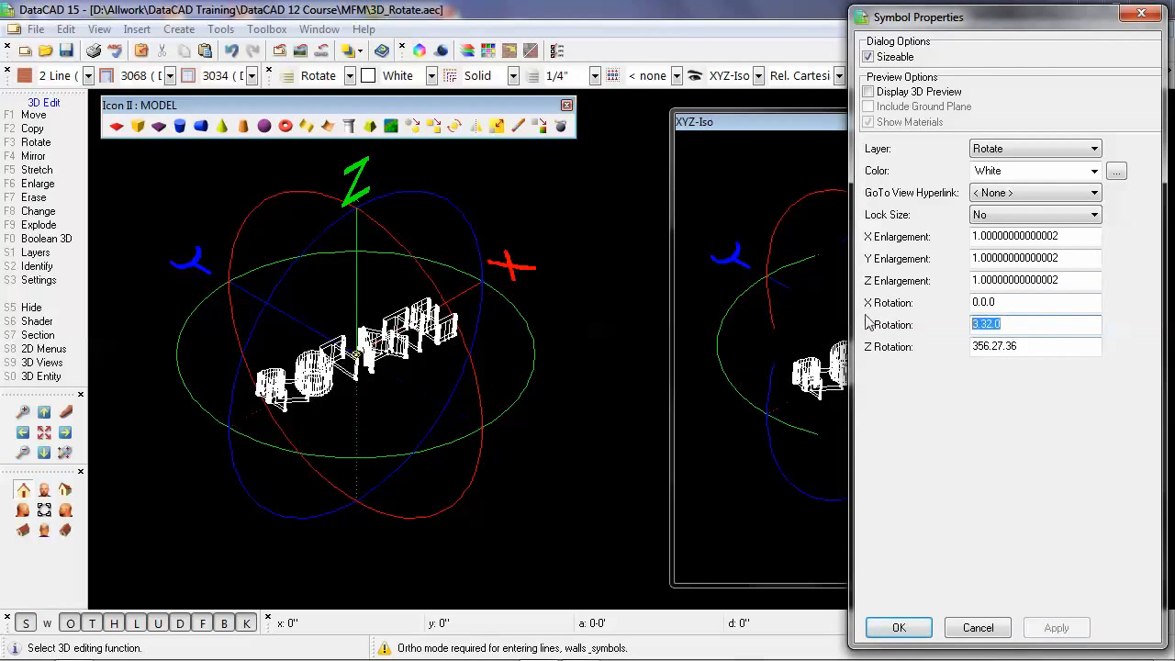
text(0.0.0)
key(Tab)
click(1056, 628)
drag(1033, 345, 814, 345)
text(0.0.0)
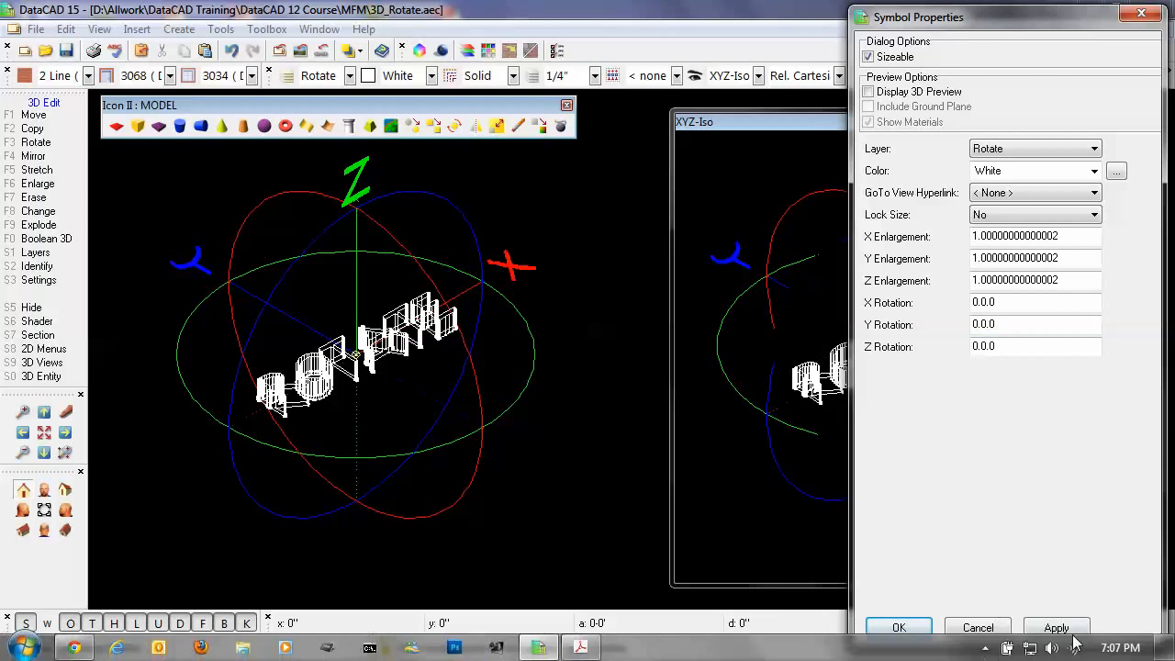
click(1065, 628)
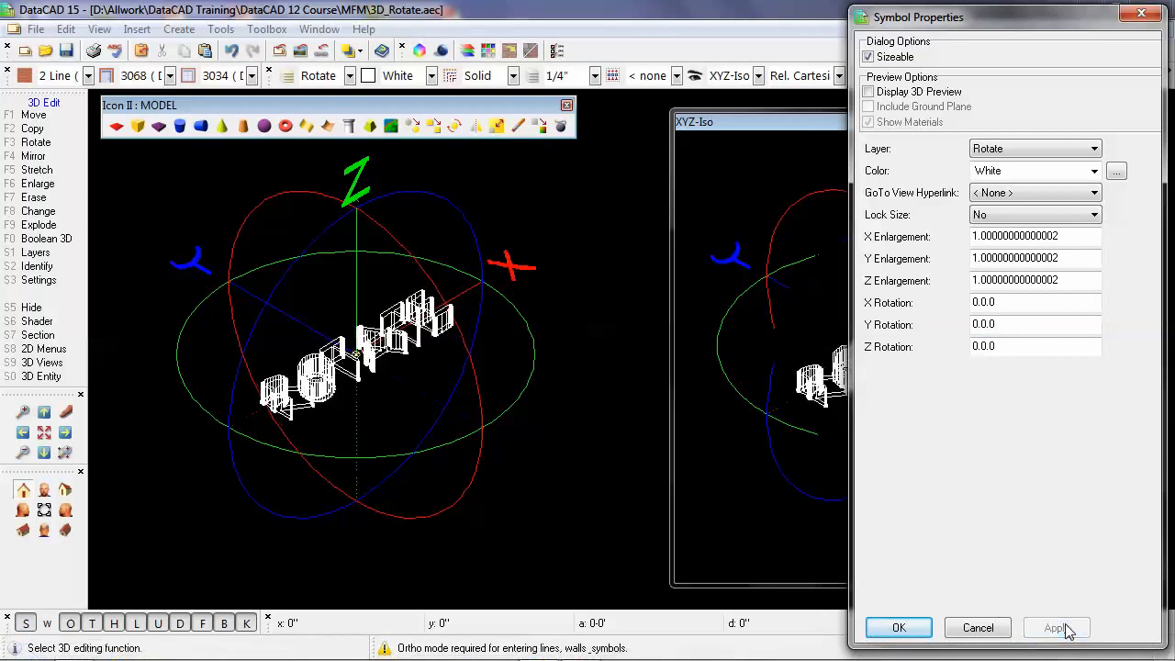
click(900, 628)
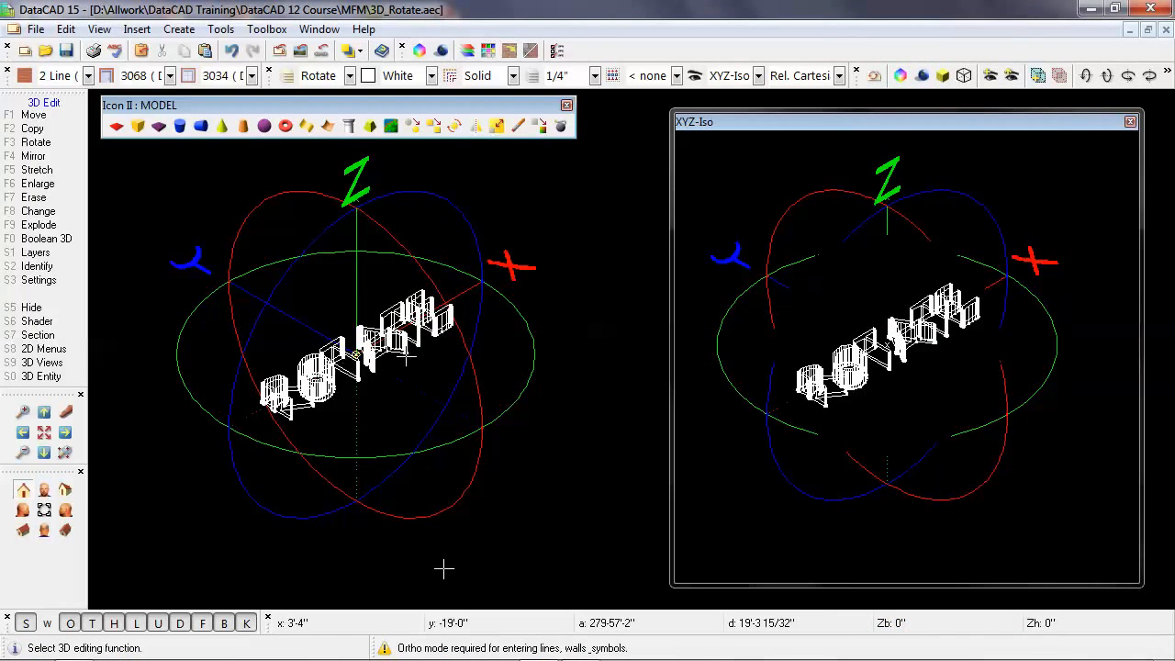
- Return the drawing to the Plan view and leave the 3D view options
key(shift+F9)
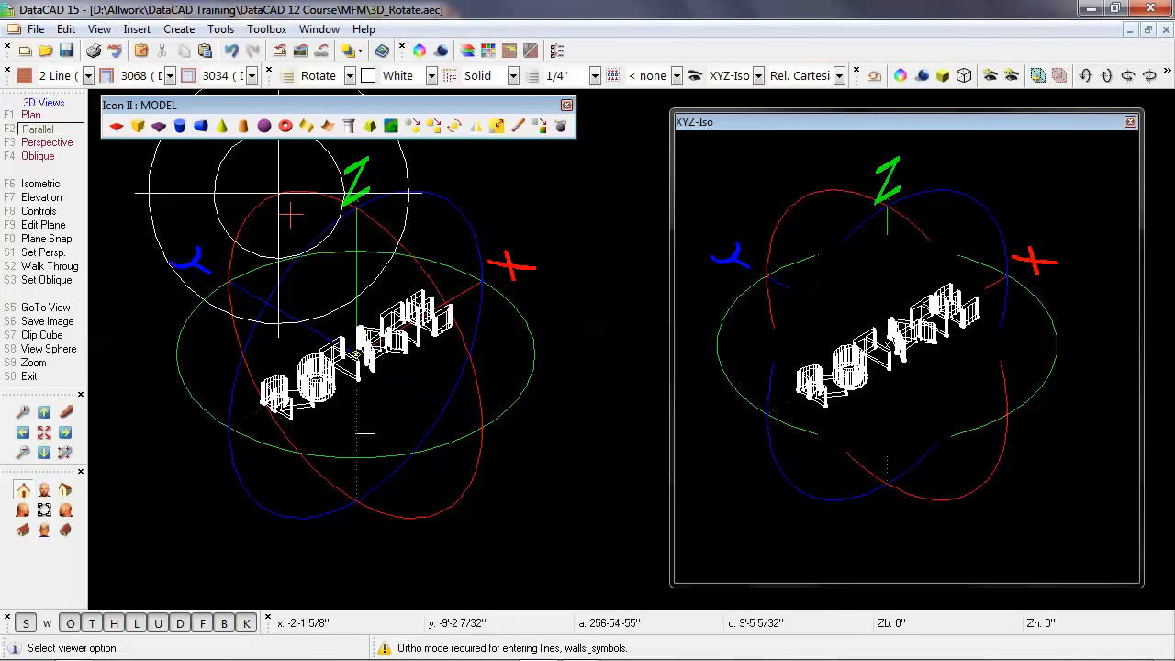
click(52, 118)
right_click(154, 202)
right_click(154, 202)
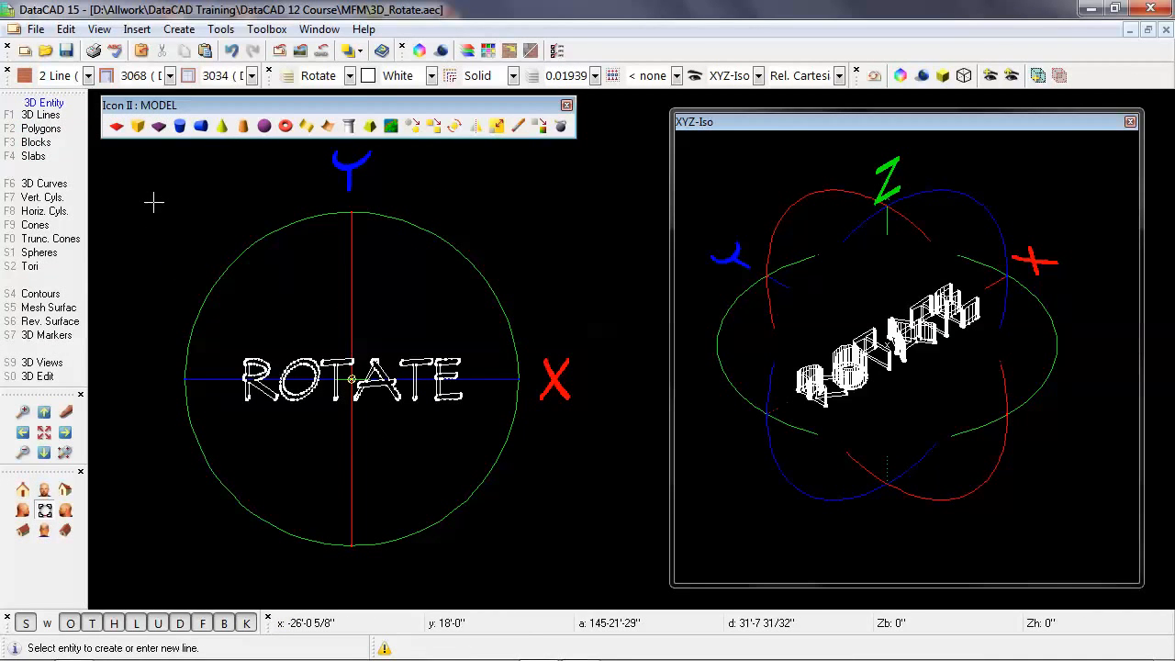